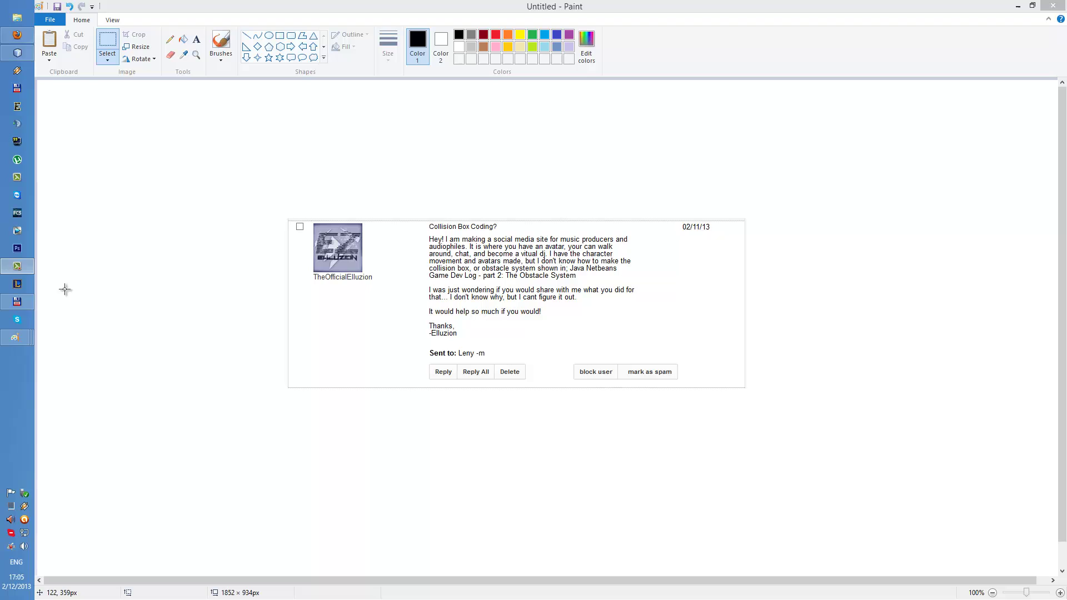
Switch to the Paint window with the boolean[][] obstacles heading and inspect the heading area
{"action": "mouse_move", "coordinate": [21, 340]}
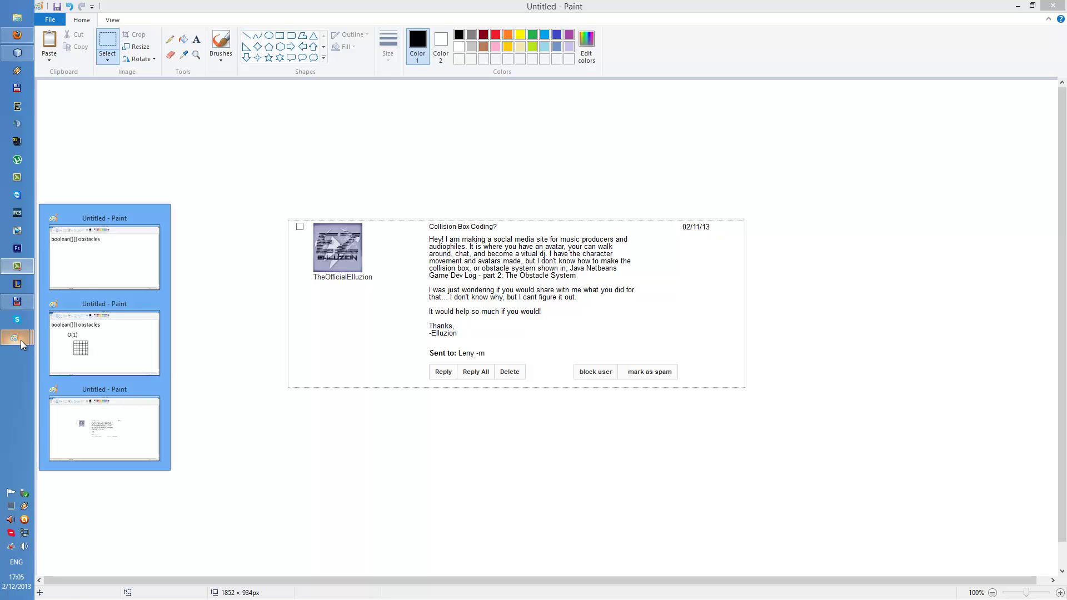
{"action": "left_click", "coordinate": [98, 255]}
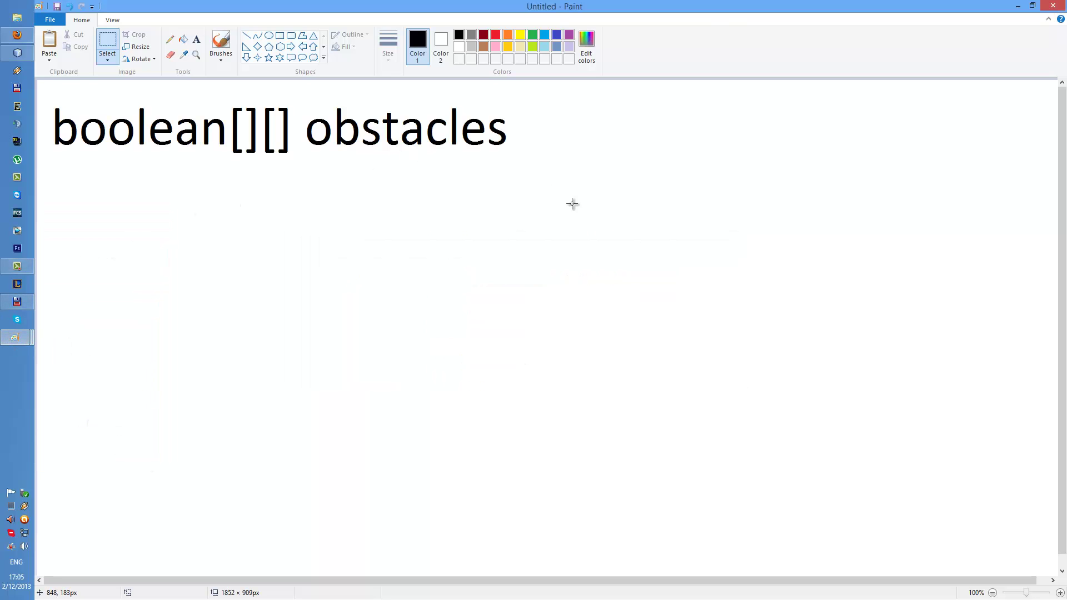
{"action": "left_click_drag", "start_coordinate": [572, 203], "coordinate": [2, 73]}
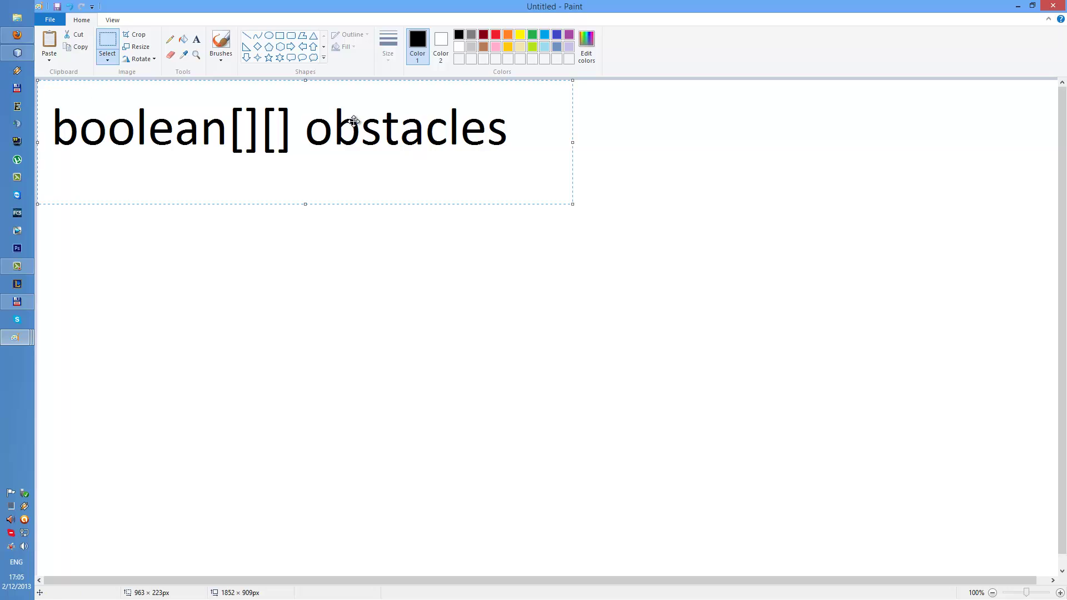
{"action": "left_click", "coordinate": [540, 130]}
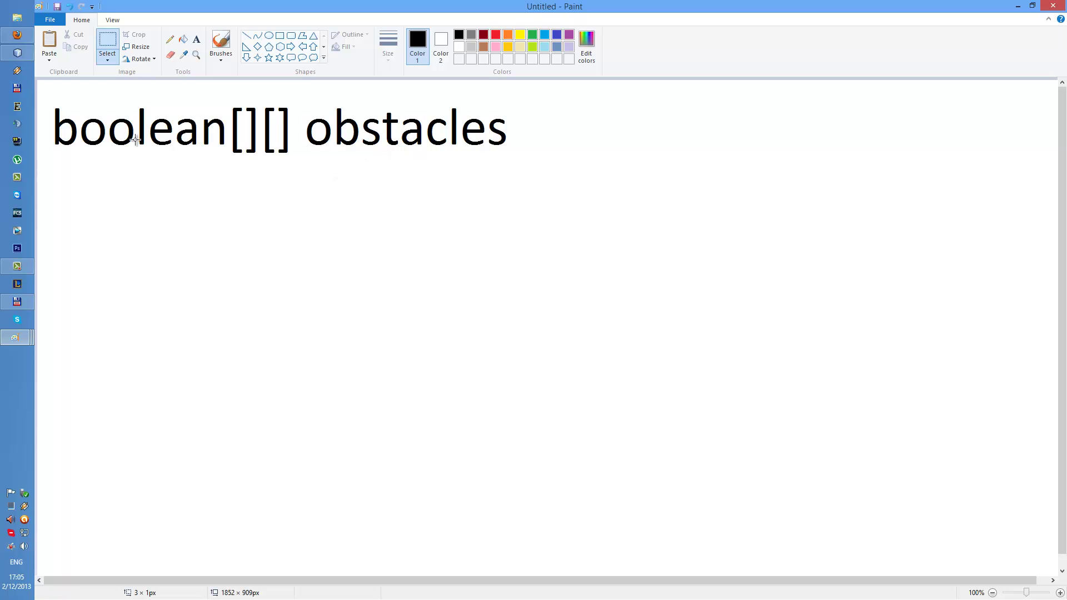
Switch to the Paint sketch showing O(1) and the empty 5-by-6 grid
{"action": "left_click", "coordinate": [15, 337]}
{"action": "left_click", "coordinate": [90, 356]}
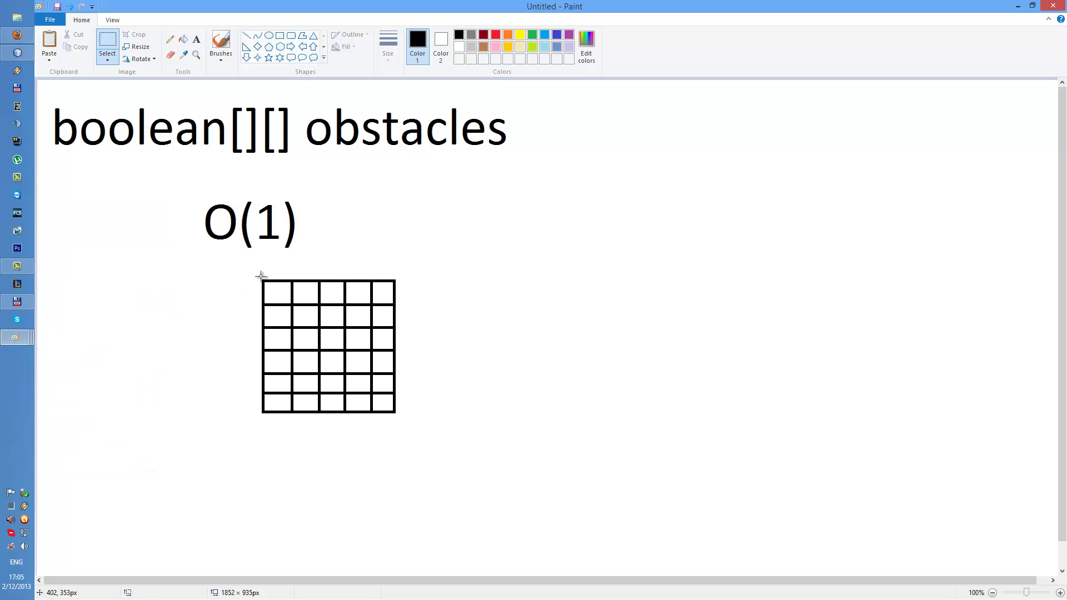
{"action": "left_click_drag", "start_coordinate": [255, 274], "coordinate": [407, 419]}
{"action": "left_click", "coordinate": [478, 382]}
Mark the grid's top-left cell in red with the thickest Pencil
{"action": "left_click", "coordinate": [496, 35]}
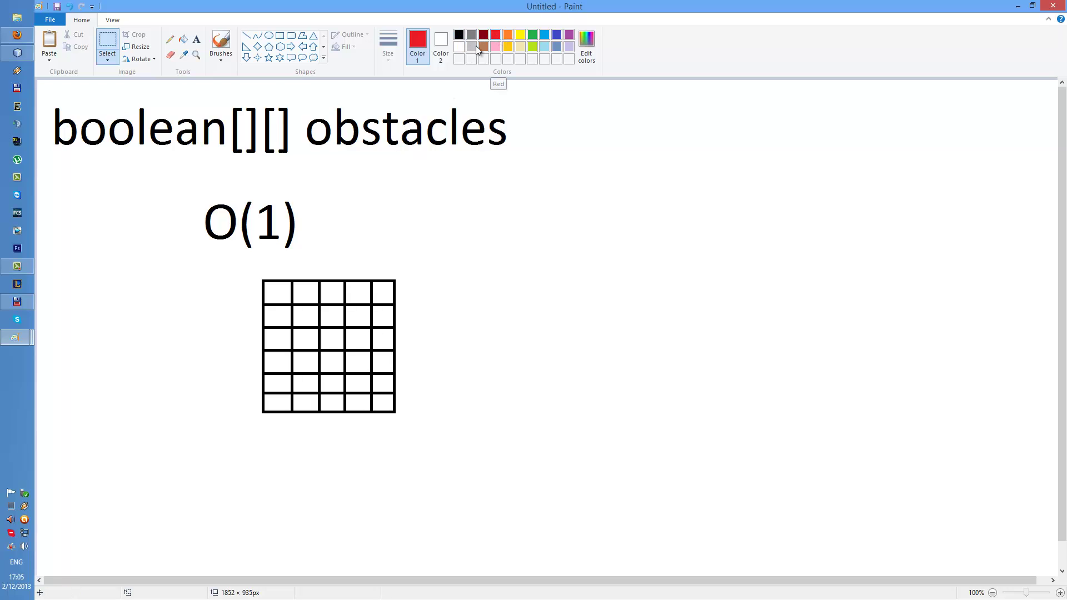
{"action": "left_click", "coordinate": [170, 40]}
{"action": "left_click", "coordinate": [388, 45]}
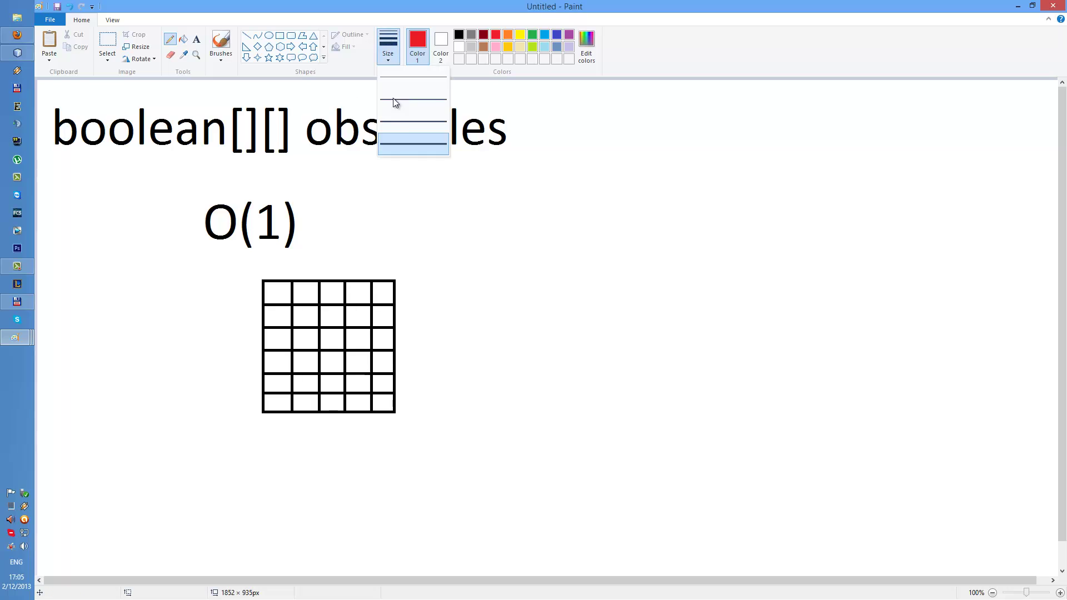
{"action": "left_click", "coordinate": [409, 145]}
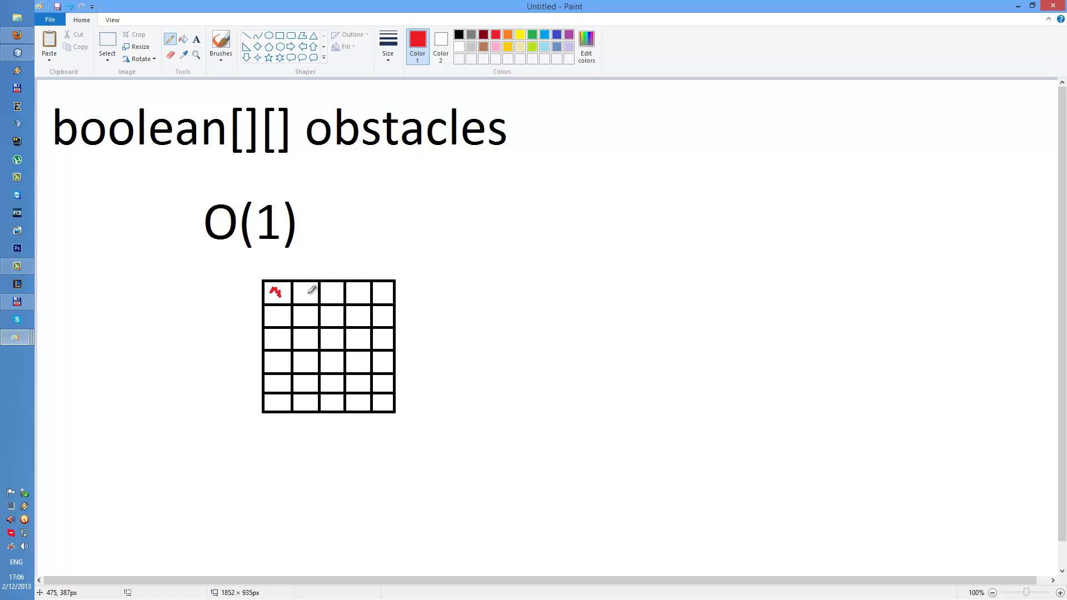
{"action": "left_click_drag", "start_coordinate": [277, 293], "coordinate": [282, 288]}
Draw a black x arrow rightward and a y arrow downward beside the grid
{"action": "left_click", "coordinate": [458, 34]}
{"action": "mouse_move", "coordinate": [203, 270]}
{"action": "left_mouse_down"}
{"action": "mouse_move", "coordinate": [243, 271]}
{"action": "mouse_move", "coordinate": [175, 272]}
{"action": "mouse_move", "coordinate": [194, 273]}
{"action": "mouse_move", "coordinate": [227, 333]}
{"action": "mouse_move", "coordinate": [239, 325]}
{"action": "left_mouse_up"}
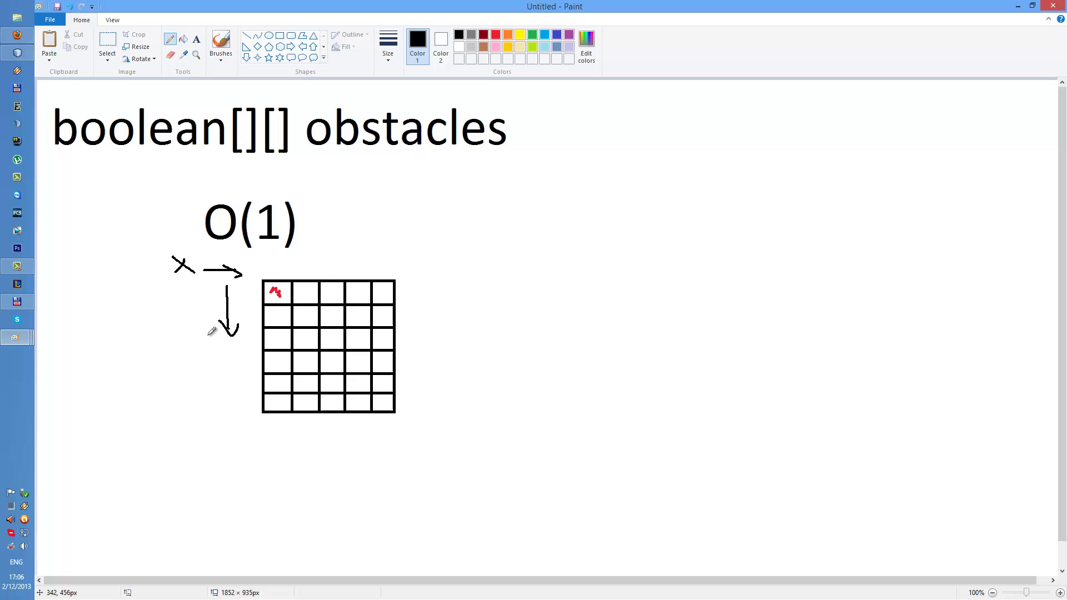
{"action": "left_click_drag", "start_coordinate": [194, 293], "coordinate": [204, 337]}
{"action": "left_click_drag", "start_coordinate": [185, 322], "coordinate": [204, 337]}
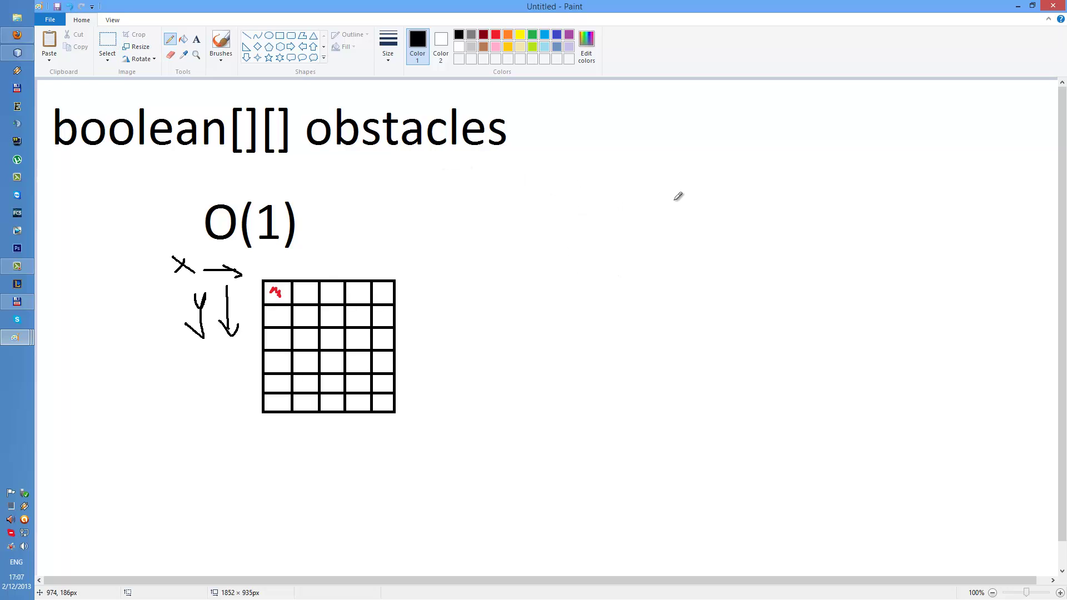
Draw a small circle right of the grid and a tall rectangle as the wall
{"action": "left_click", "coordinate": [269, 35]}
{"action": "left_click_drag", "start_coordinate": [534, 224], "coordinate": [565, 259]}
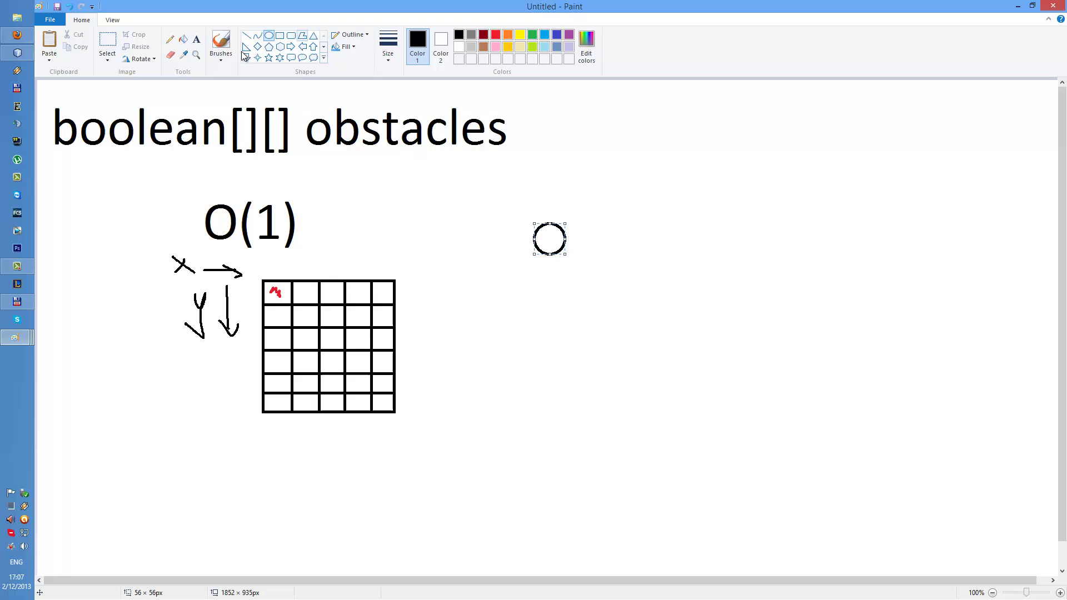
{"action": "left_click", "coordinate": [280, 36]}
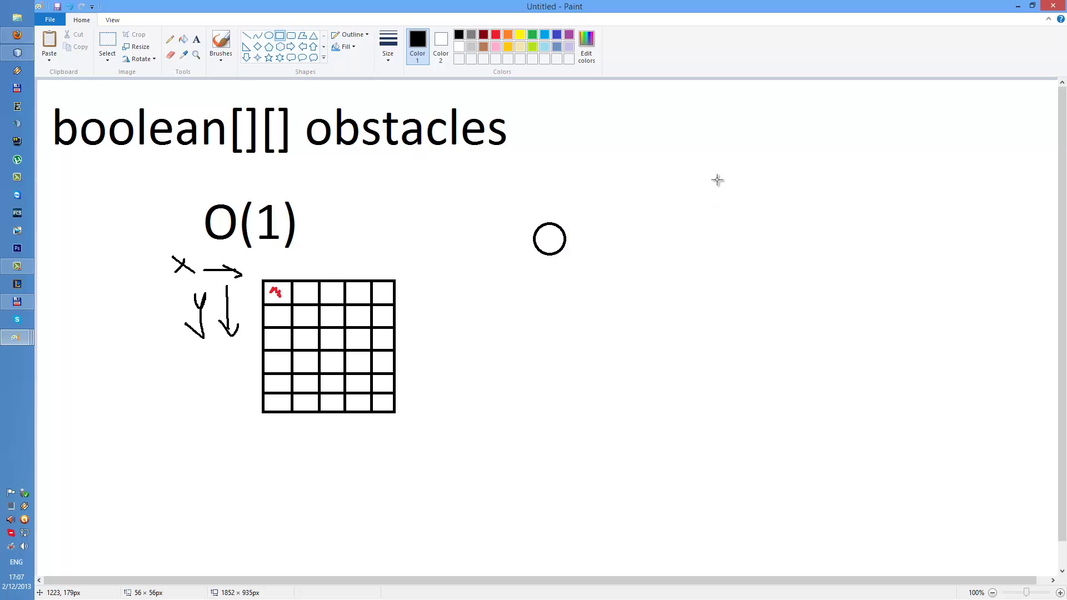
{"action": "left_click_drag", "start_coordinate": [719, 177], "coordinate": [757, 351]}
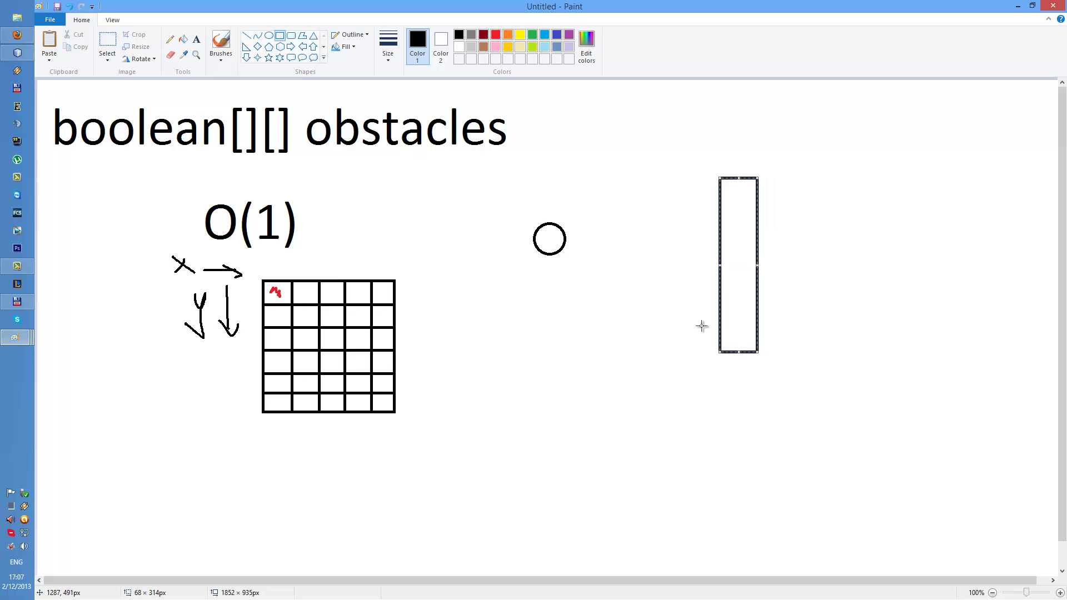
{"action": "left_click", "coordinate": [269, 36]}
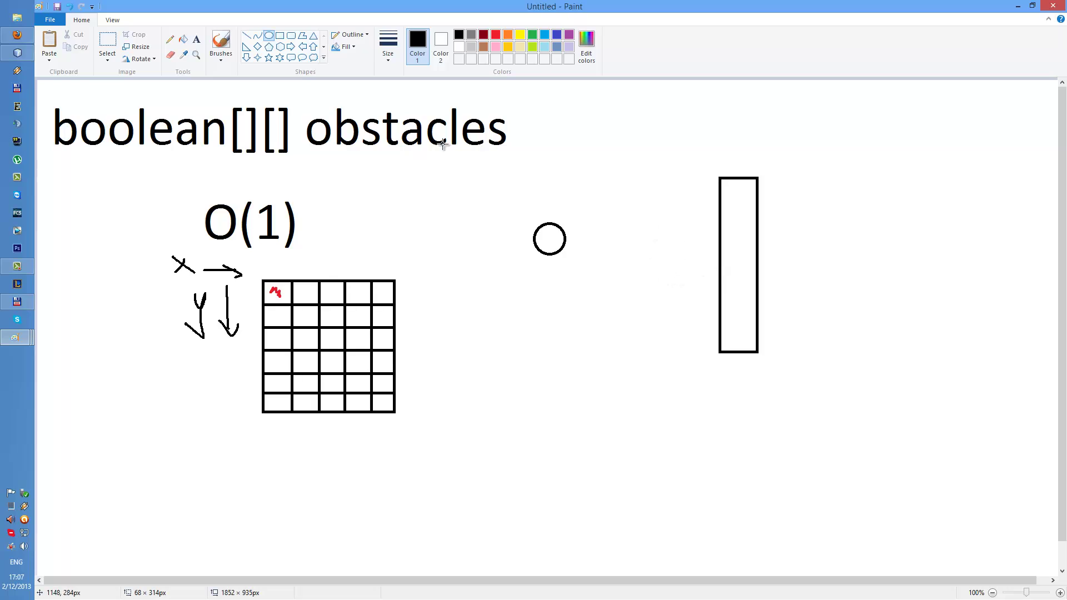
Copy the small circle and place the copy against the wall's left side
{"action": "left_click", "coordinate": [268, 38]}
{"action": "left_click", "coordinate": [107, 45]}
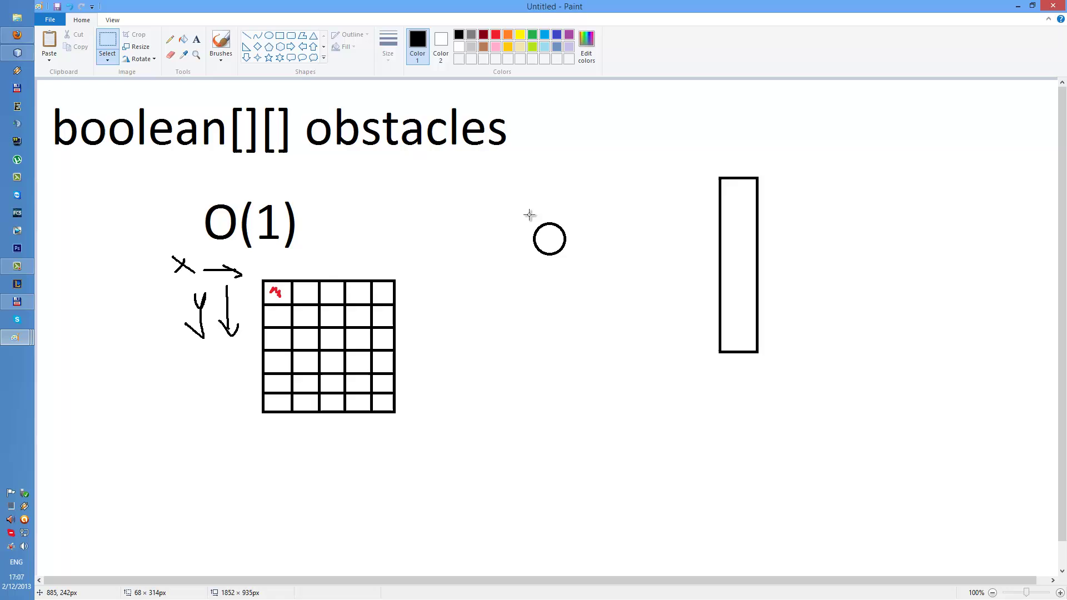
{"action": "left_click_drag", "start_coordinate": [529, 215], "coordinate": [572, 255]}
{"action": "left_click", "coordinate": [558, 314]}
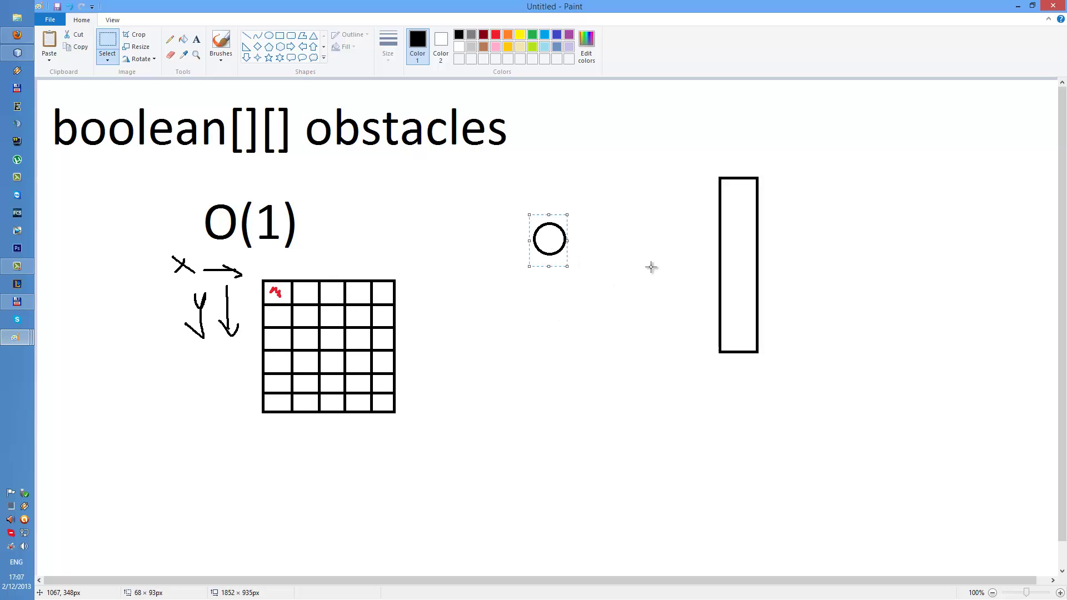
{"action": "key", "text": "ctrl+v"}
{"action": "left_click_drag", "start_coordinate": [67, 101], "coordinate": [710, 234]}
{"action": "left_click", "coordinate": [590, 169]}
Draw a Pencil arrow from the left circle to the circle at the wall
{"action": "left_click", "coordinate": [246, 35]}
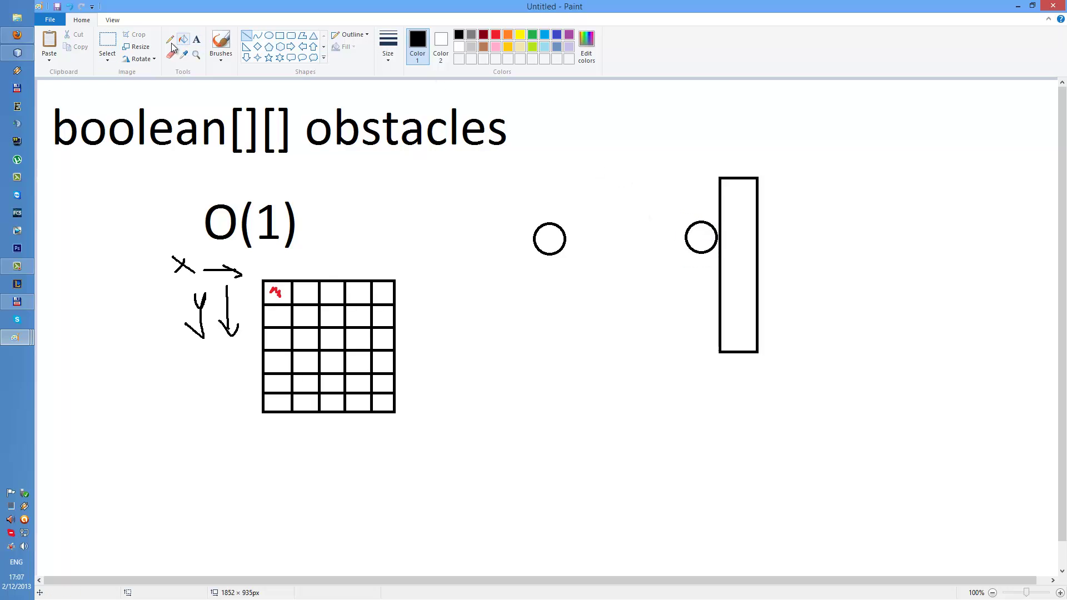
{"action": "left_click", "coordinate": [170, 41]}
{"action": "mouse_move", "coordinate": [583, 235]}
{"action": "left_mouse_down"}
{"action": "mouse_move", "coordinate": [673, 238]}
{"action": "mouse_move", "coordinate": [661, 245]}
{"action": "left_mouse_up"}
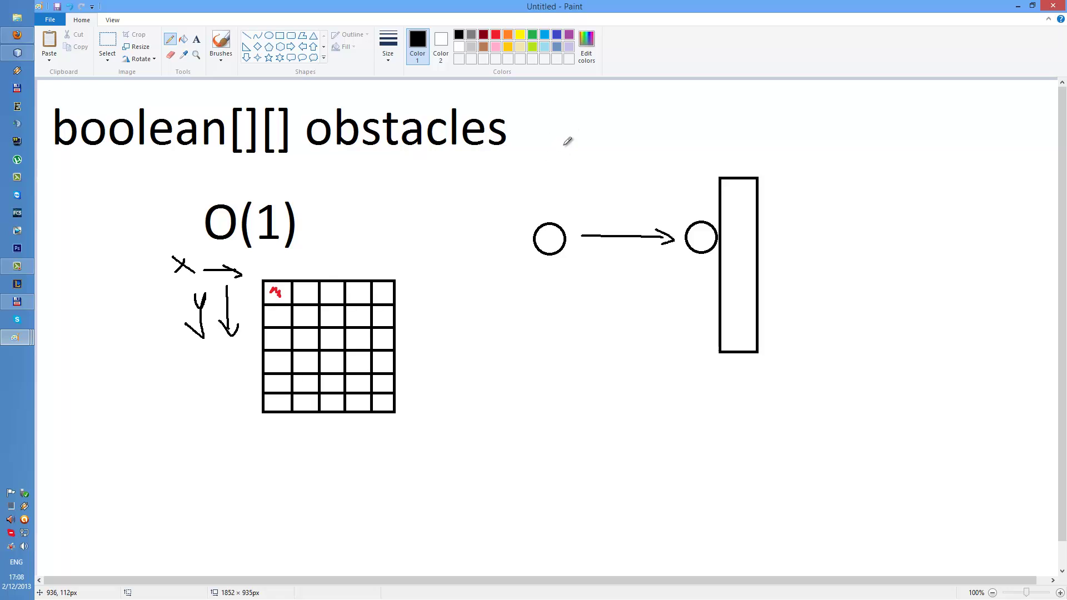
Handwrite "step = 30" with "D == true" beneath it, above the circles near the wall
{"action": "mouse_move", "coordinate": [566, 139]}
{"action": "left_mouse_down"}
{"action": "mouse_move", "coordinate": [557, 155]}
{"action": "mouse_move", "coordinate": [590, 135]}
{"action": "mouse_move", "coordinate": [624, 145]}
{"action": "mouse_move", "coordinate": [648, 134]}
{"action": "left_mouse_up"}
{"action": "mouse_move", "coordinate": [633, 141]}
{"action": "left_mouse_down"}
{"action": "mouse_move", "coordinate": [673, 132]}
{"action": "mouse_move", "coordinate": [662, 143]}
{"action": "left_mouse_up"}
{"action": "left_click_drag", "start_coordinate": [691, 120], "coordinate": [681, 143]}
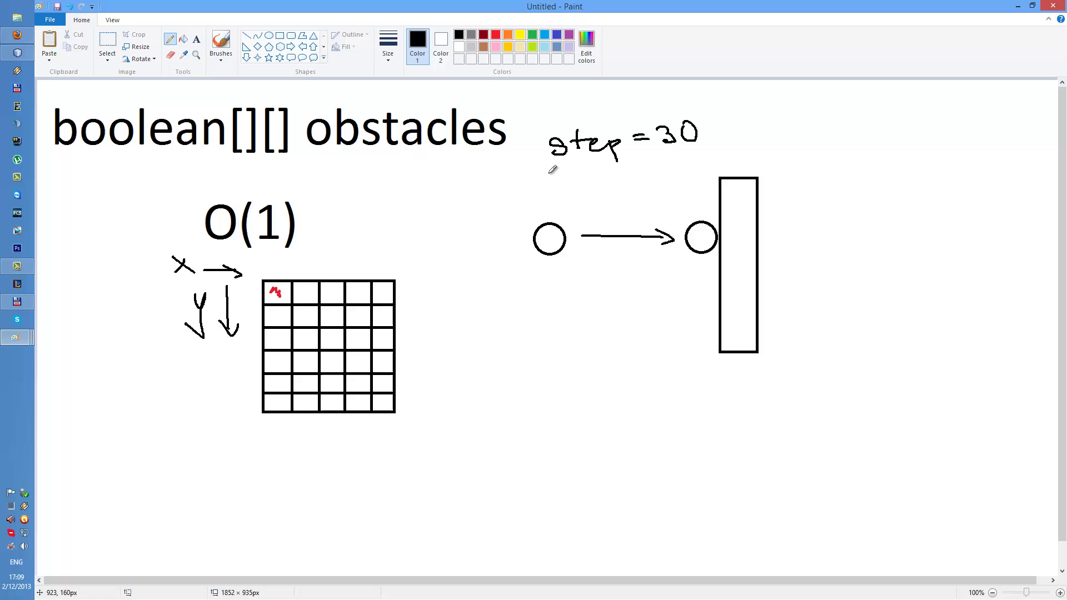
{"action": "mouse_move", "coordinate": [555, 169]}
{"action": "left_mouse_down"}
{"action": "mouse_move", "coordinate": [549, 191]}
{"action": "mouse_move", "coordinate": [600, 175]}
{"action": "mouse_move", "coordinate": [642, 186]}
{"action": "left_mouse_up"}
{"action": "mouse_move", "coordinate": [635, 177]}
{"action": "left_mouse_down"}
{"action": "mouse_move", "coordinate": [660, 174]}
{"action": "mouse_move", "coordinate": [691, 181]}
{"action": "left_mouse_up"}
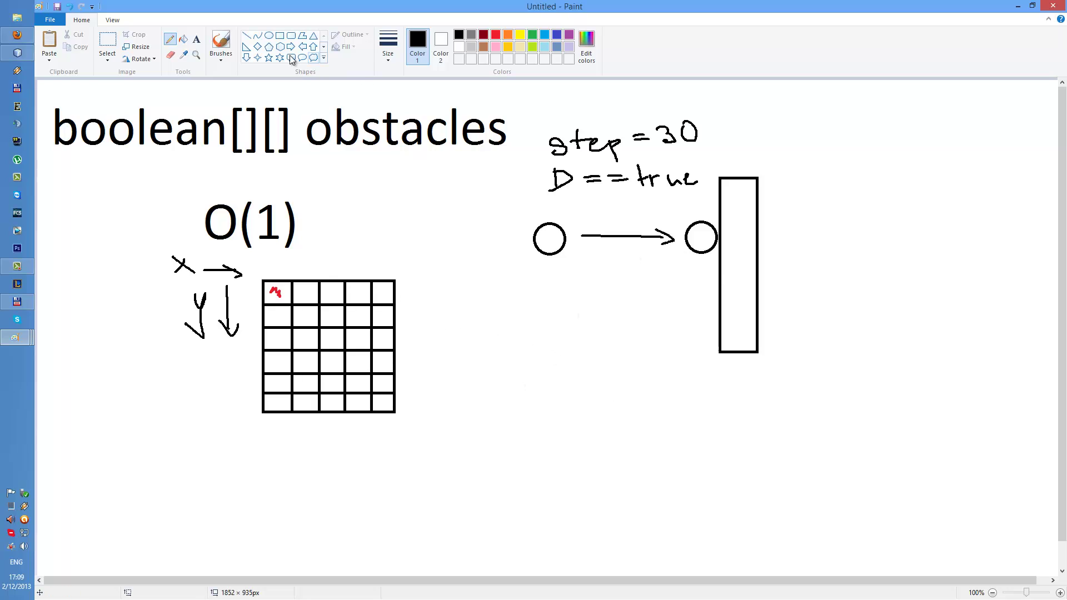
Abandon a Text box, then handwrite "obstacles[x][y]" with the Pencil below the circle-and-wall diagram
{"action": "left_click", "coordinate": [197, 39]}
{"action": "left_click_drag", "start_coordinate": [467, 322], "coordinate": [585, 367]}
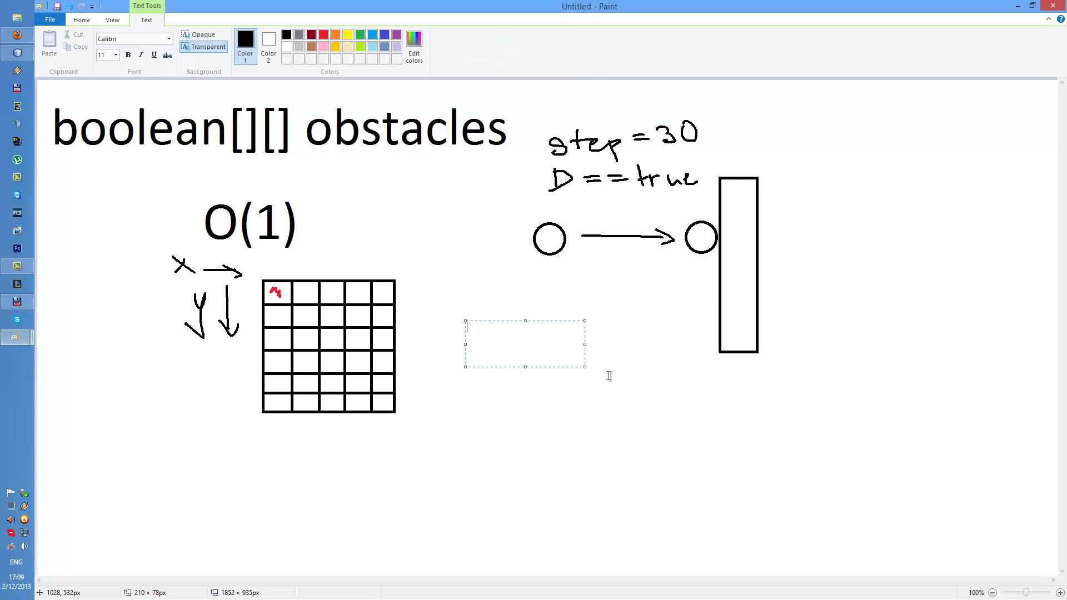
{"action": "left_click", "coordinate": [81, 20]}
{"action": "left_click", "coordinate": [170, 38]}
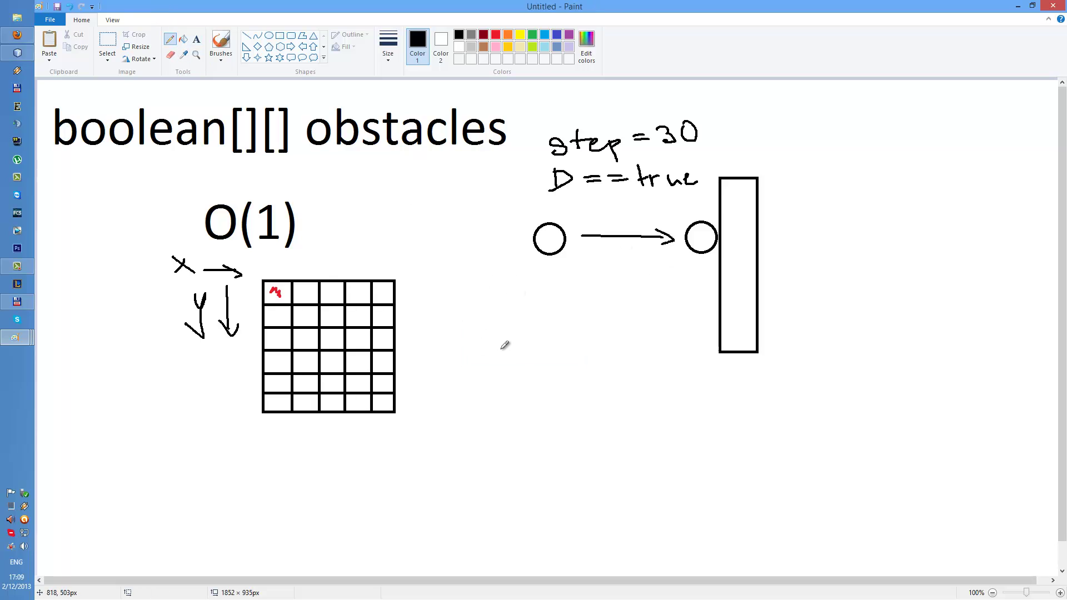
{"action": "mouse_move", "coordinate": [620, 382]}
{"action": "left_mouse_down"}
{"action": "mouse_move", "coordinate": [610, 391]}
{"action": "mouse_move", "coordinate": [656, 401]}
{"action": "left_mouse_up"}
{"action": "mouse_move", "coordinate": [595, 376]}
{"action": "left_mouse_down"}
{"action": "mouse_move", "coordinate": [613, 397]}
{"action": "mouse_move", "coordinate": [591, 376]}
{"action": "mouse_move", "coordinate": [615, 373]}
{"action": "mouse_move", "coordinate": [635, 372]}
{"action": "mouse_move", "coordinate": [629, 404]}
{"action": "mouse_move", "coordinate": [652, 400]}
{"action": "mouse_move", "coordinate": [642, 379]}
{"action": "mouse_move", "coordinate": [655, 373]}
{"action": "mouse_move", "coordinate": [677, 374]}
{"action": "mouse_move", "coordinate": [672, 399]}
{"action": "left_mouse_up"}
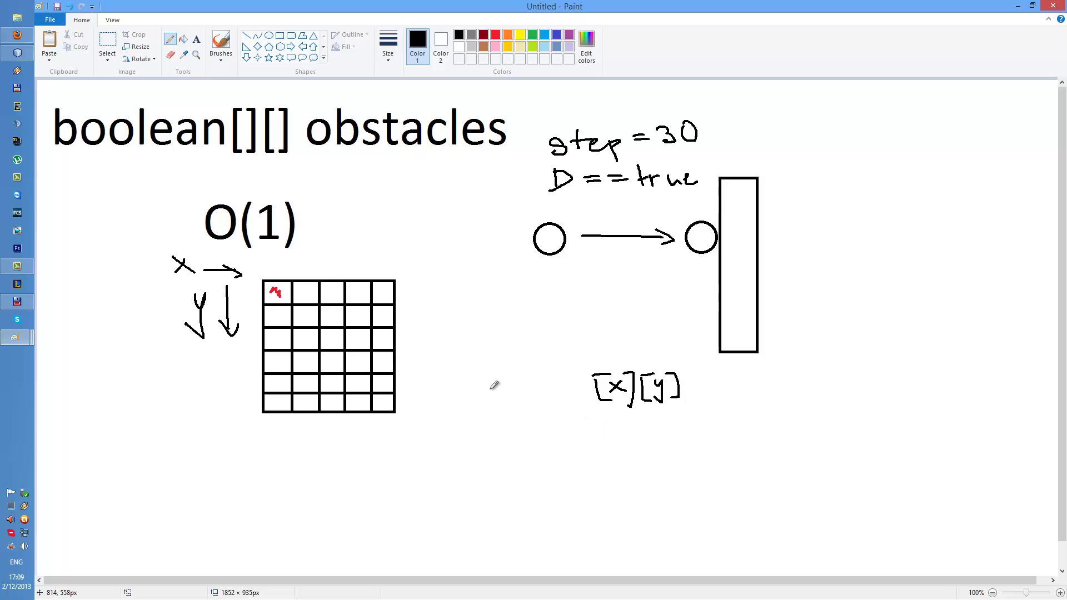
{"action": "mouse_move", "coordinate": [500, 383]}
{"action": "left_mouse_down"}
{"action": "mouse_move", "coordinate": [489, 398]}
{"action": "mouse_move", "coordinate": [502, 384]}
{"action": "left_mouse_up"}
{"action": "mouse_move", "coordinate": [503, 382]}
{"action": "left_mouse_down"}
{"action": "mouse_move", "coordinate": [503, 401]}
{"action": "mouse_move", "coordinate": [587, 403]}
{"action": "left_mouse_up"}
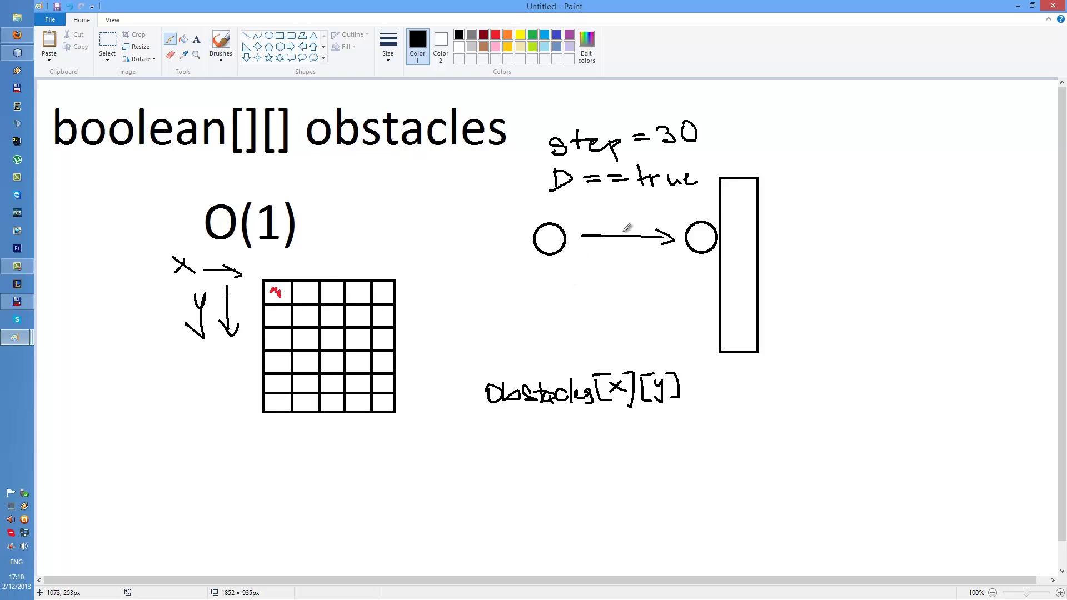
Draw a measure line from the circle to the wall, label it 30, and add an arrowhead
{"action": "left_click_drag", "start_coordinate": [639, 225], "coordinate": [636, 225]}
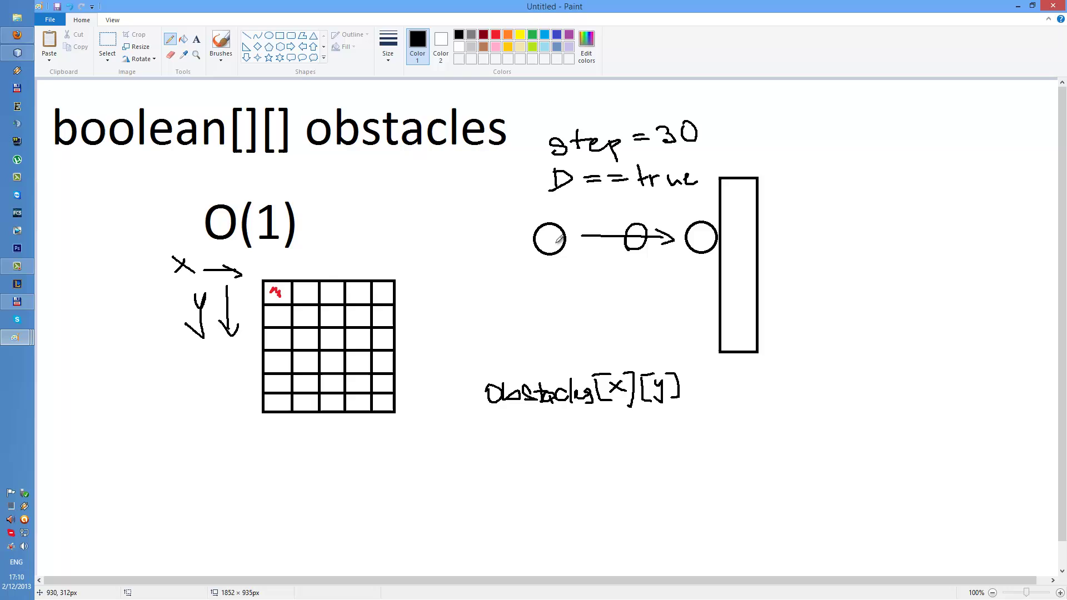
{"action": "mouse_move", "coordinate": [549, 264]}
{"action": "left_mouse_down"}
{"action": "mouse_move", "coordinate": [548, 273]}
{"action": "mouse_move", "coordinate": [734, 274]}
{"action": "left_mouse_up"}
{"action": "mouse_move", "coordinate": [606, 281]}
{"action": "left_mouse_down"}
{"action": "mouse_move", "coordinate": [621, 286]}
{"action": "mouse_move", "coordinate": [607, 296]}
{"action": "mouse_move", "coordinate": [633, 284]}
{"action": "left_mouse_up"}
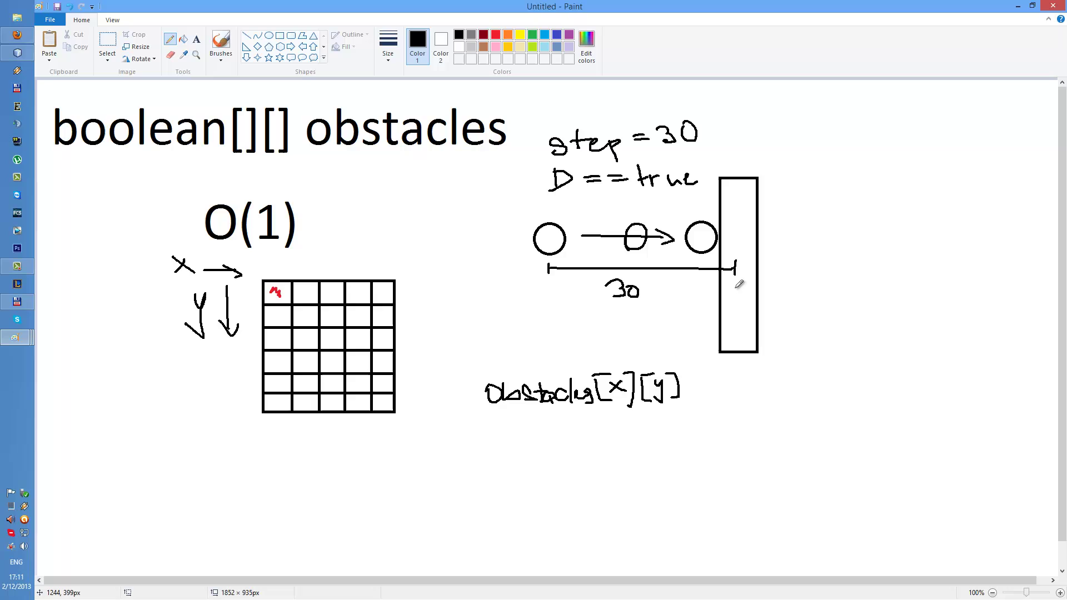
{"action": "mouse_move", "coordinate": [699, 262]}
{"action": "left_mouse_down"}
{"action": "mouse_move", "coordinate": [742, 270]}
{"action": "mouse_move", "coordinate": [714, 257]}
{"action": "mouse_move", "coordinate": [727, 272]}
{"action": "mouse_move", "coordinate": [714, 254]}
{"action": "mouse_move", "coordinate": [693, 275]}
{"action": "mouse_move", "coordinate": [709, 259]}
{"action": "left_mouse_up"}
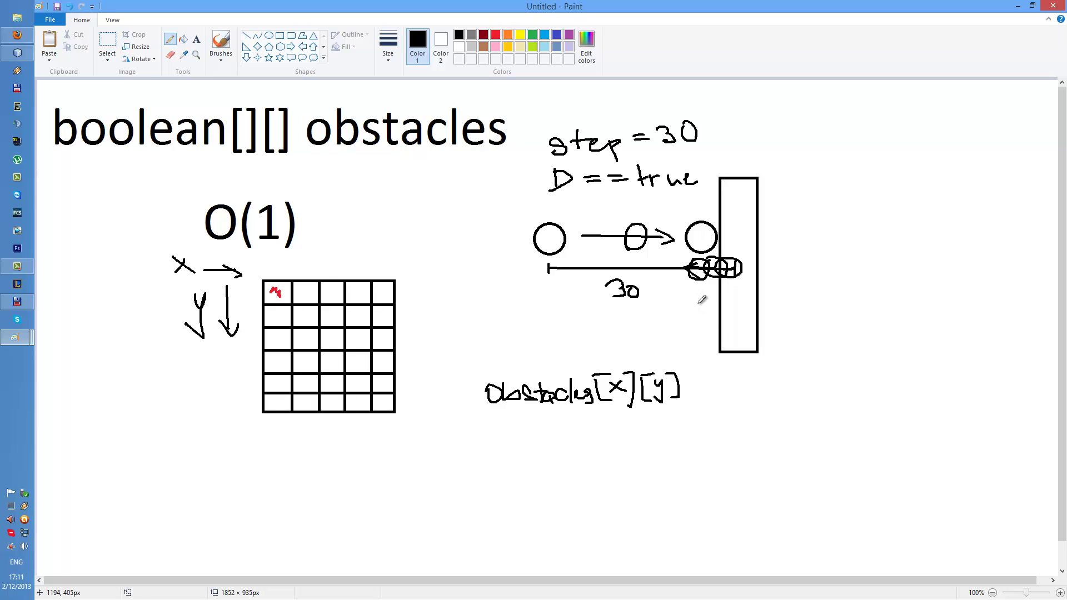
Draw a horizontal arrow crossing the wall and a downward arrow along it
{"action": "mouse_move", "coordinate": [698, 303]}
{"action": "left_mouse_down"}
{"action": "mouse_move", "coordinate": [805, 305]}
{"action": "mouse_move", "coordinate": [793, 310]}
{"action": "left_mouse_up"}
{"action": "mouse_move", "coordinate": [710, 318]}
{"action": "left_mouse_down"}
{"action": "mouse_move", "coordinate": [713, 381]}
{"action": "mouse_move", "coordinate": [703, 368]}
{"action": "mouse_move", "coordinate": [711, 390]}
{"action": "left_mouse_up"}
{"action": "left_click_drag", "start_coordinate": [720, 374], "coordinate": [712, 390]}
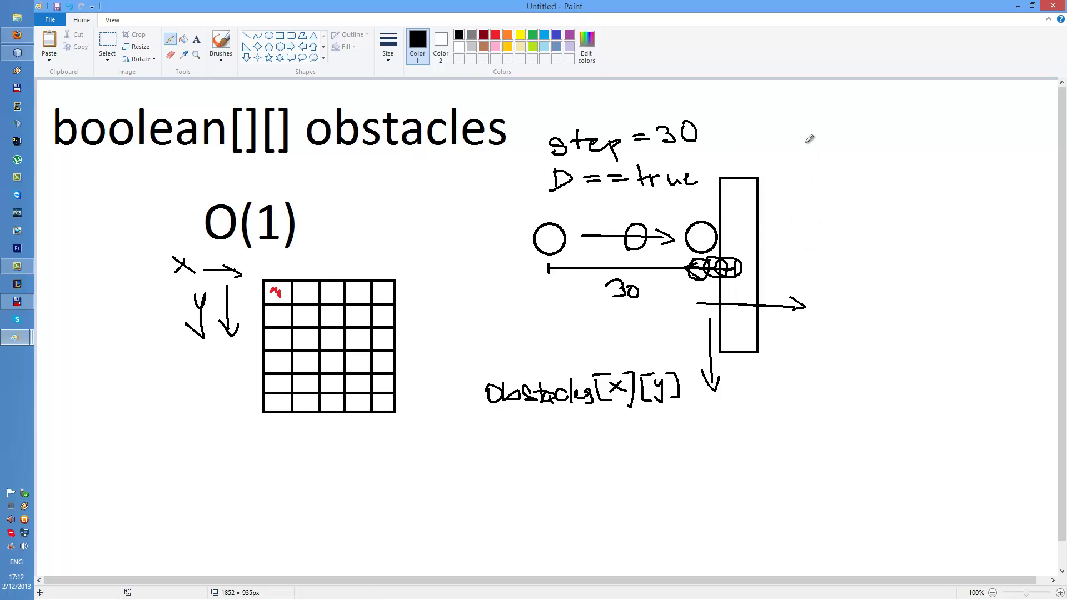
Sketch a box with clockwise arrows at upper right, then circle both wall arrows
{"action": "left_click_drag", "start_coordinate": [806, 130], "coordinate": [816, 213]}
{"action": "left_click_drag", "start_coordinate": [913, 116], "coordinate": [810, 127]}
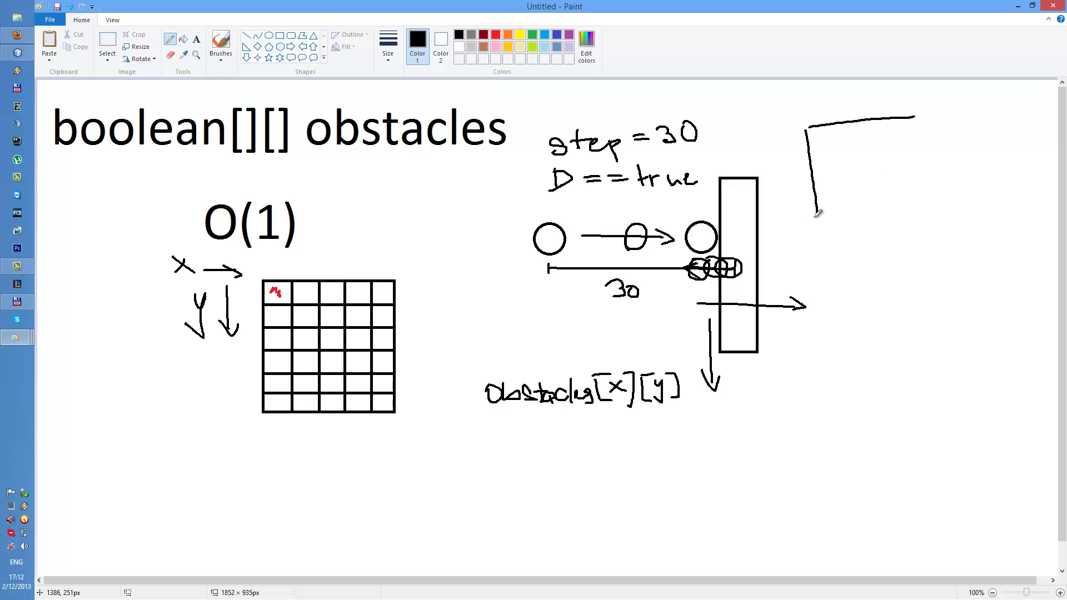
{"action": "left_click_drag", "start_coordinate": [824, 213], "coordinate": [926, 199]}
{"action": "left_click_drag", "start_coordinate": [914, 116], "coordinate": [932, 201]}
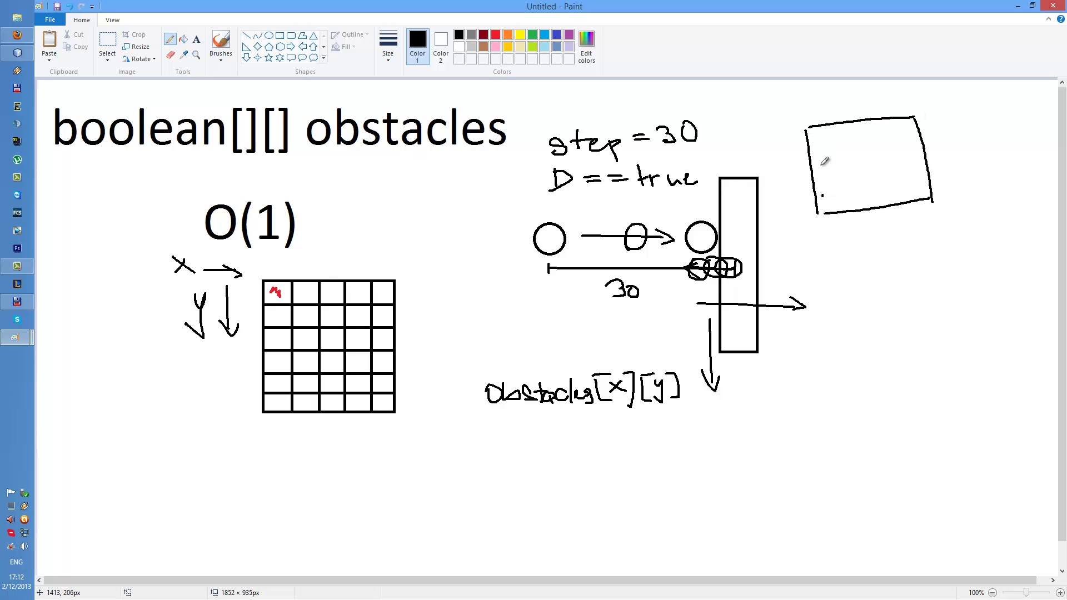
{"action": "mouse_move", "coordinate": [820, 159]}
{"action": "left_mouse_down"}
{"action": "mouse_move", "coordinate": [823, 196]}
{"action": "mouse_move", "coordinate": [827, 158]}
{"action": "mouse_move", "coordinate": [882, 129]}
{"action": "mouse_move", "coordinate": [909, 166]}
{"action": "mouse_move", "coordinate": [914, 151]}
{"action": "left_mouse_up"}
{"action": "mouse_move", "coordinate": [912, 192]}
{"action": "left_mouse_down"}
{"action": "mouse_move", "coordinate": [851, 197]}
{"action": "mouse_move", "coordinate": [872, 201]}
{"action": "left_mouse_up"}
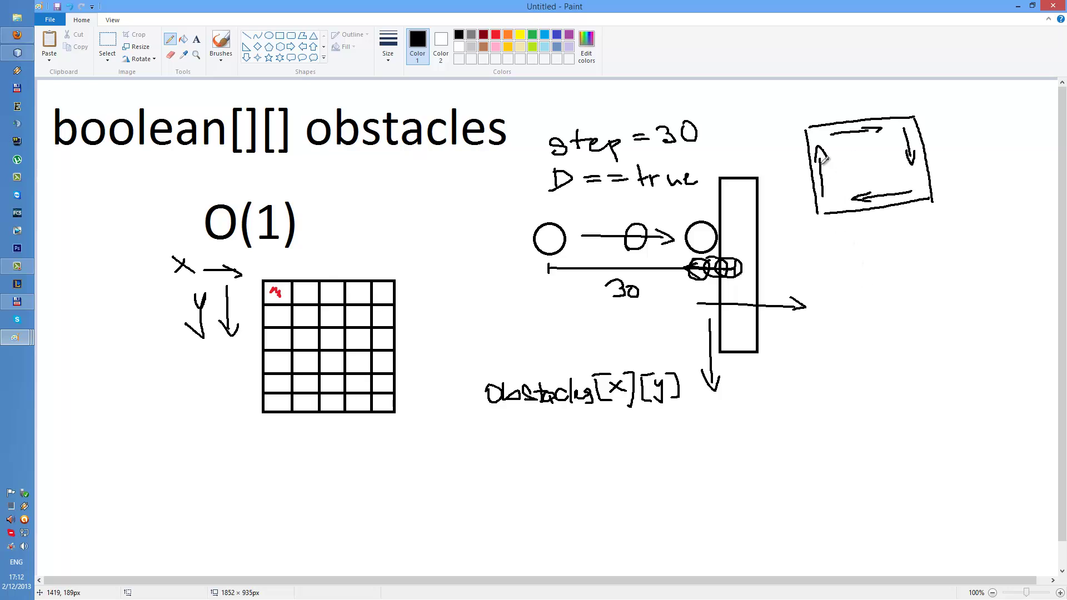
{"action": "mouse_move", "coordinate": [844, 171]}
{"action": "left_mouse_down"}
{"action": "mouse_move", "coordinate": [793, 179]}
{"action": "mouse_move", "coordinate": [836, 176]}
{"action": "left_mouse_up"}
{"action": "mouse_move", "coordinate": [695, 326]}
{"action": "left_mouse_down"}
{"action": "mouse_move", "coordinate": [734, 376]}
{"action": "mouse_move", "coordinate": [716, 320]}
{"action": "left_mouse_up"}
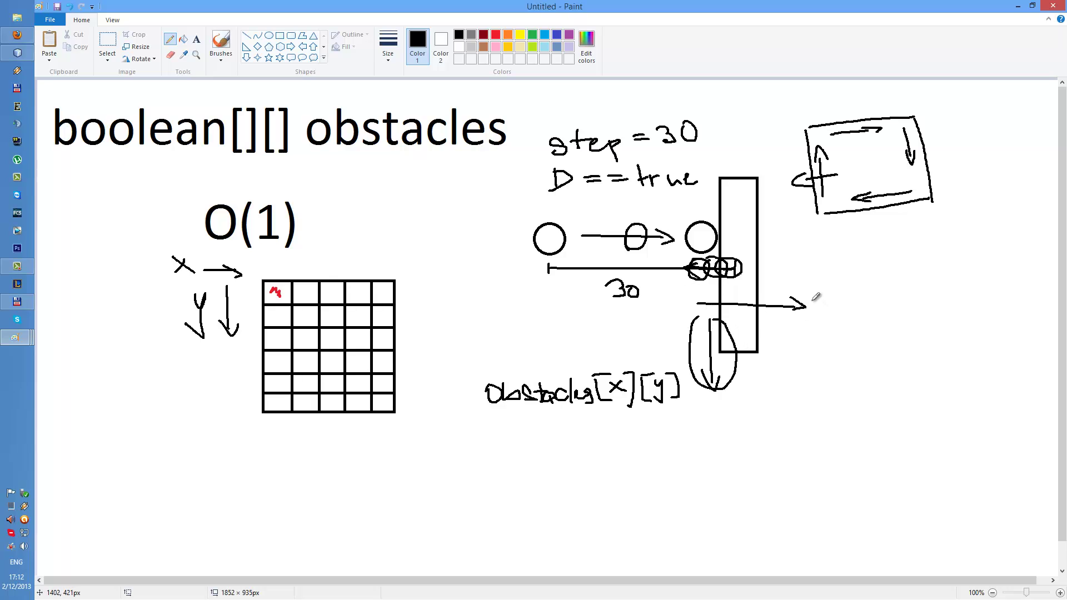
{"action": "mouse_move", "coordinate": [816, 297]}
{"action": "left_mouse_down"}
{"action": "mouse_move", "coordinate": [760, 287]}
{"action": "mouse_move", "coordinate": [695, 306]}
{"action": "mouse_move", "coordinate": [777, 316]}
{"action": "mouse_move", "coordinate": [810, 304]}
{"action": "mouse_move", "coordinate": [791, 288]}
{"action": "mouse_move", "coordinate": [812, 301]}
{"action": "left_mouse_up"}
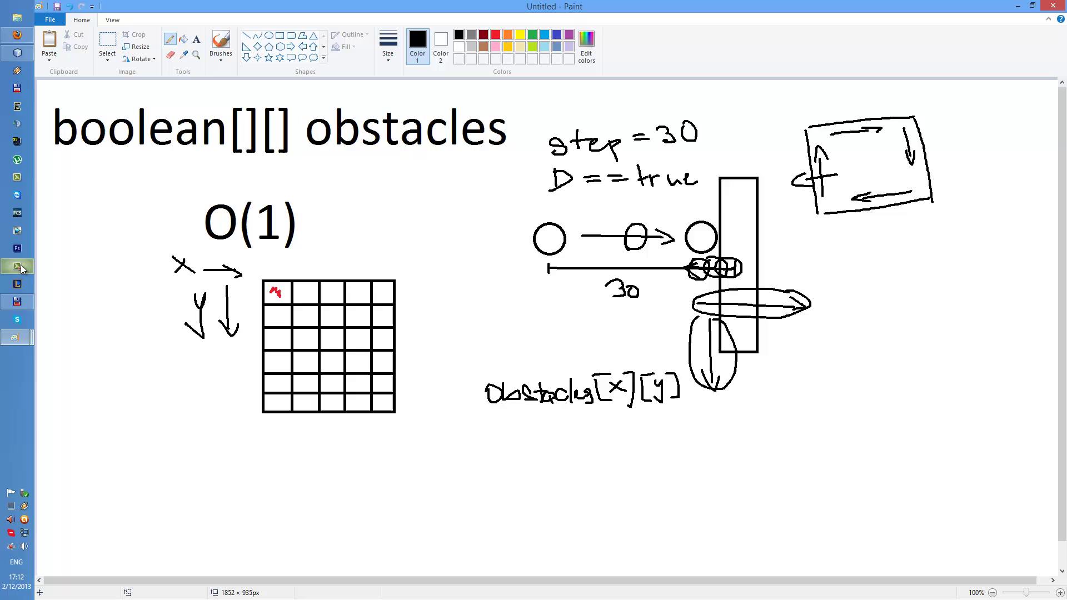
Pause the screen recorder and bring up the Paint taskbar icon's jump list
{"action": "mouse_move", "coordinate": [21, 268]}
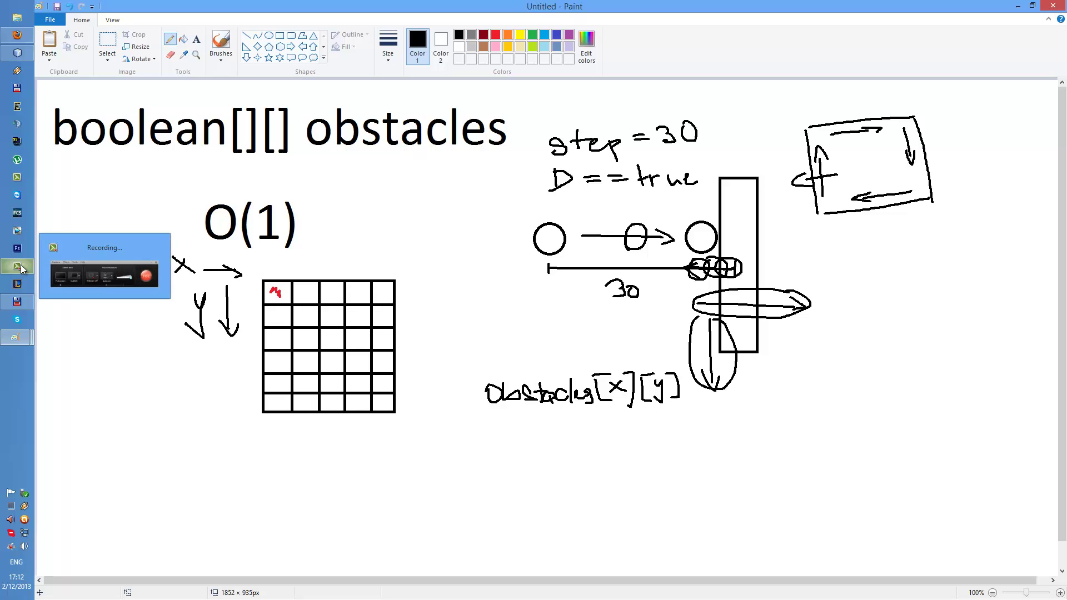
{"action": "left_click", "coordinate": [21, 269]}
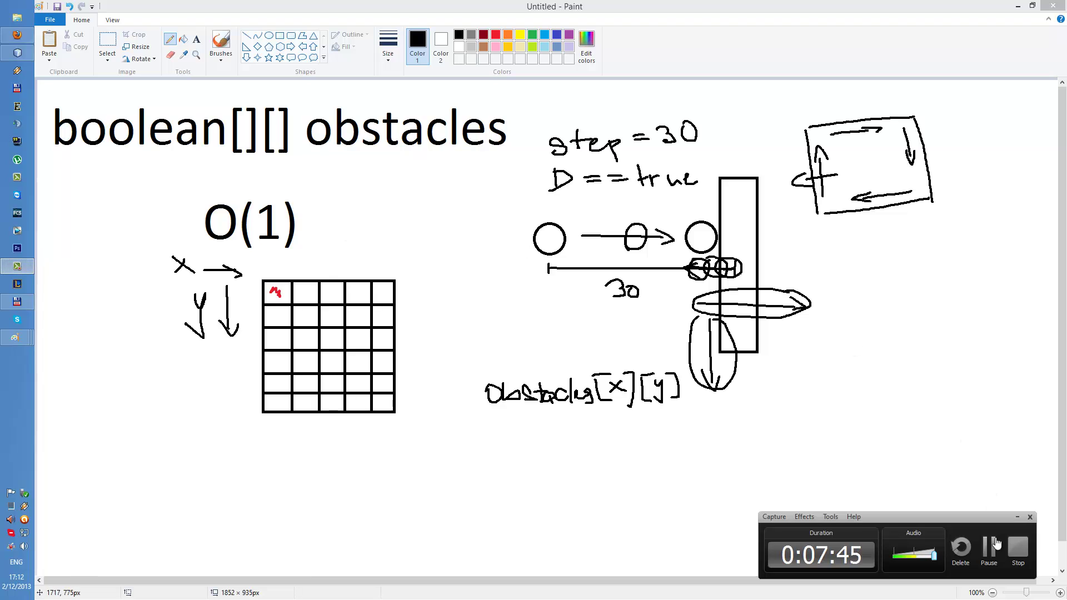
{"action": "left_click", "coordinate": [989, 546]}
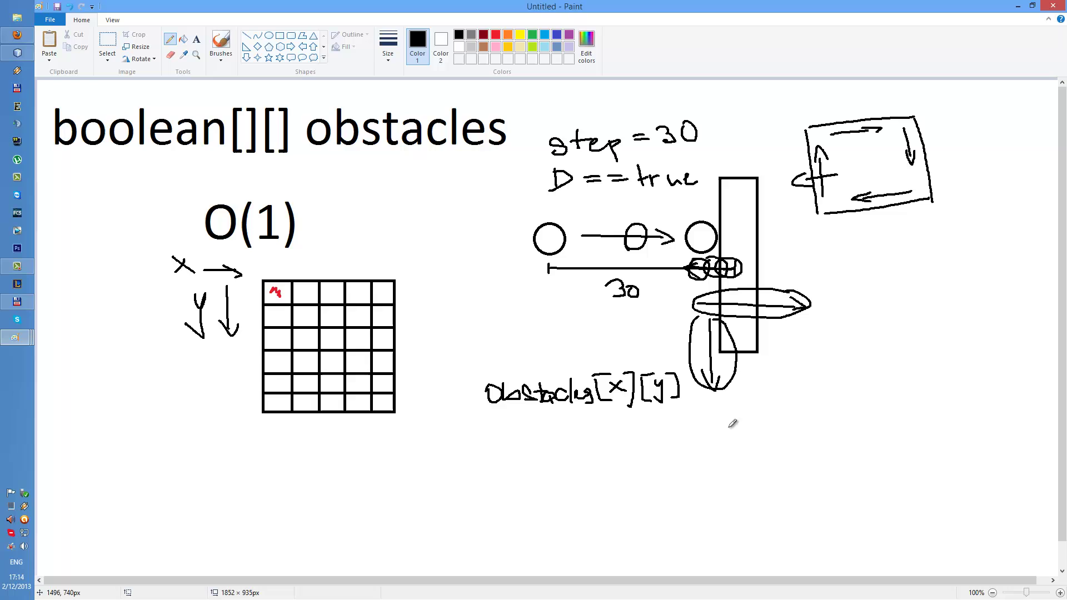
{"action": "right_click", "coordinate": [17, 337]}
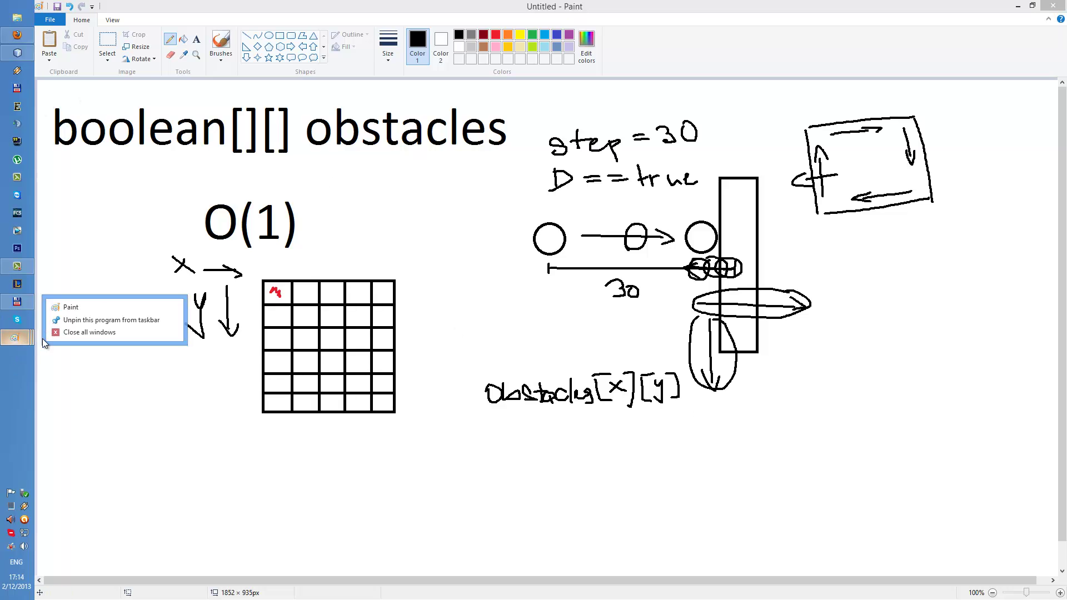
Start a new maximized Paint window and enlarge its canvas to 1852 × 935 px
{"action": "left_click", "coordinate": [72, 307]}
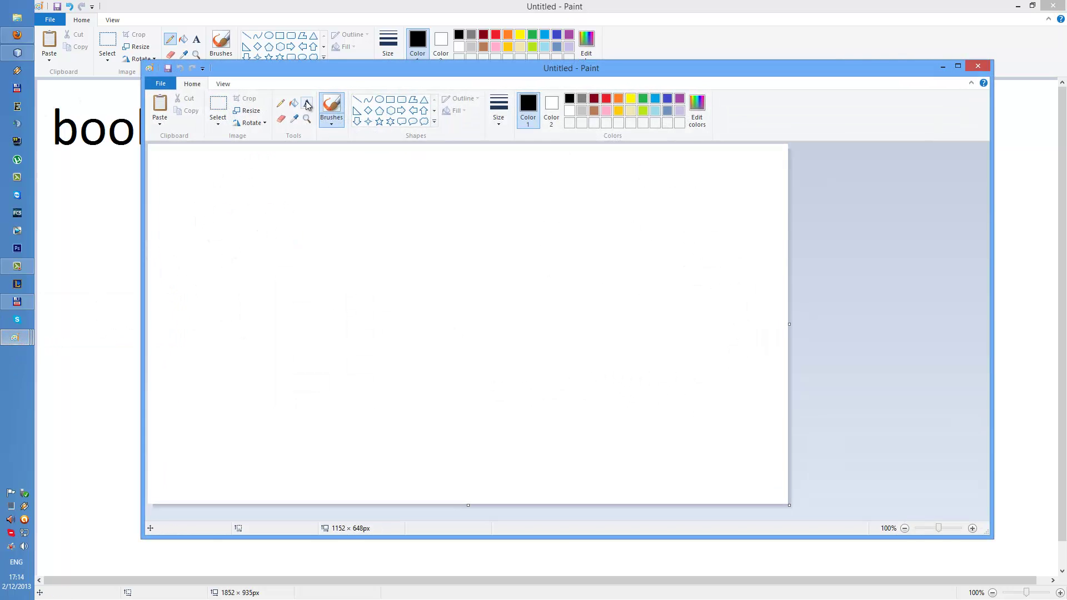
{"action": "double_click", "coordinate": [320, 69]}
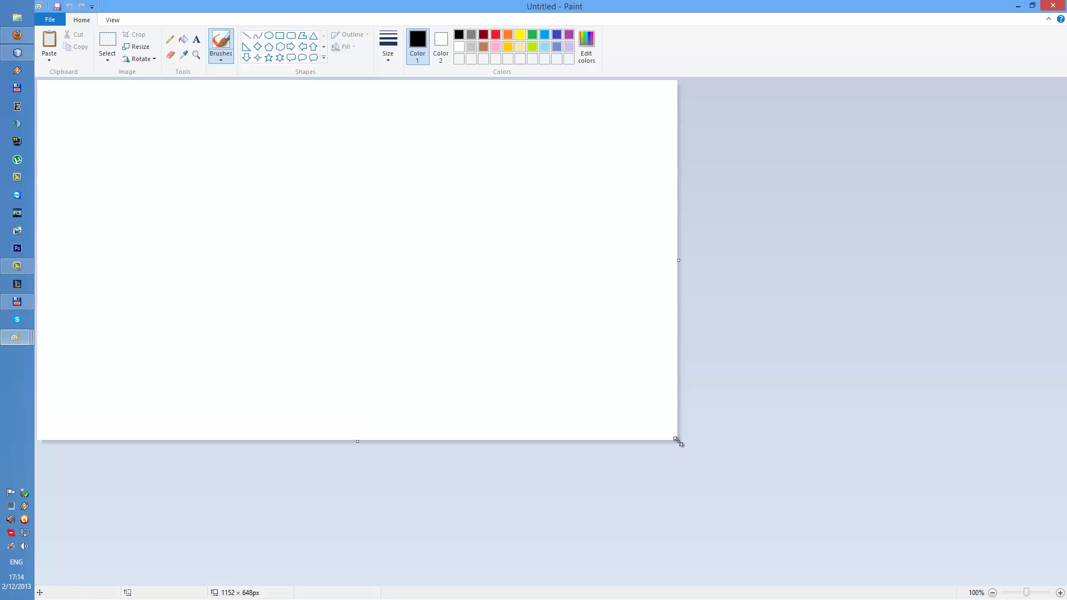
{"action": "left_click_drag", "start_coordinate": [677, 440], "coordinate": [1065, 599]}
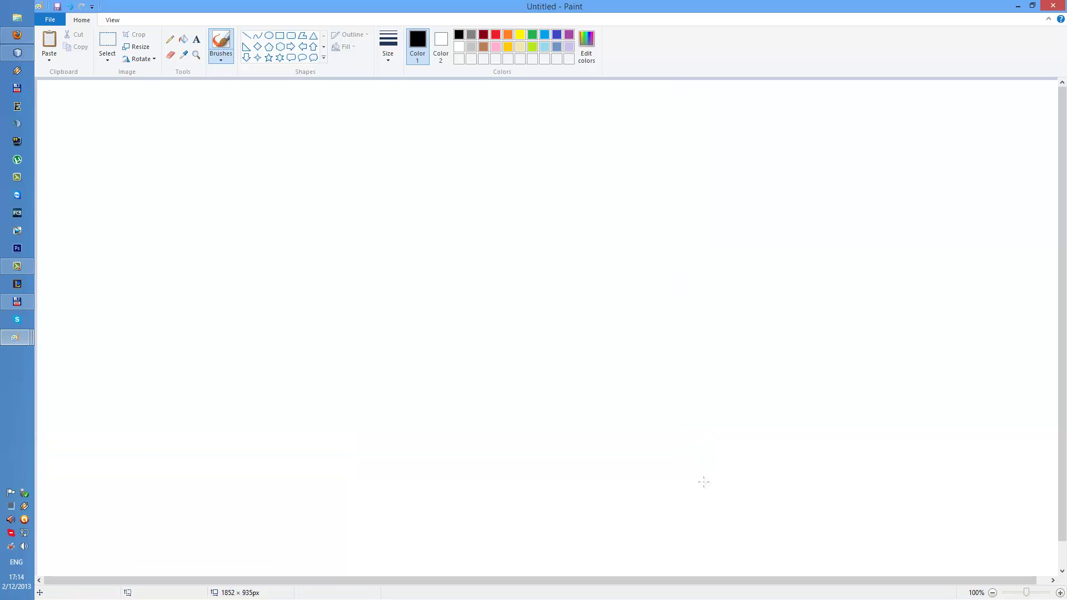
Draw a small circle for the ball and a tall rectangle wall to its right
{"action": "left_click", "coordinate": [269, 35]}
{"action": "left_click_drag", "start_coordinate": [272, 218], "coordinate": [278, 223]}
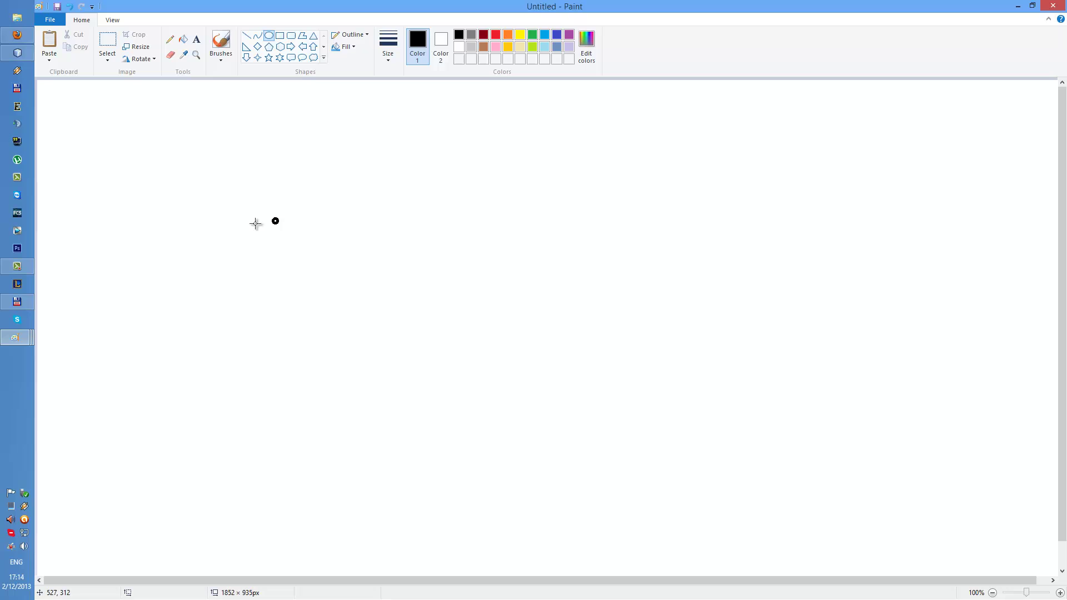
{"action": "left_click_drag", "start_coordinate": [348, 249], "coordinate": [383, 277]}
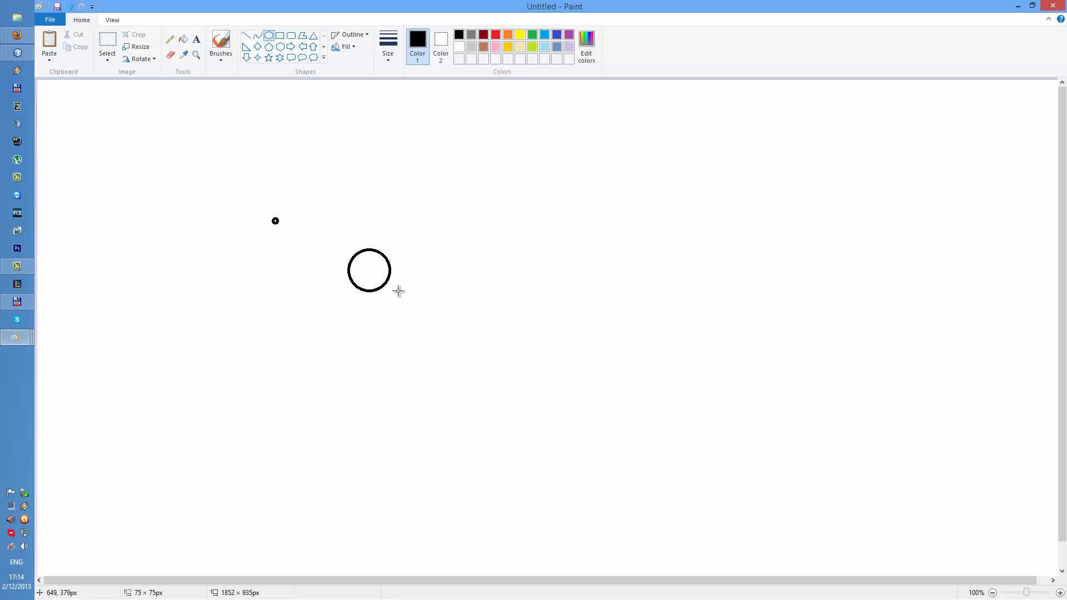
{"action": "left_click", "coordinate": [280, 35]}
{"action": "left_click_drag", "start_coordinate": [498, 149], "coordinate": [553, 436]}
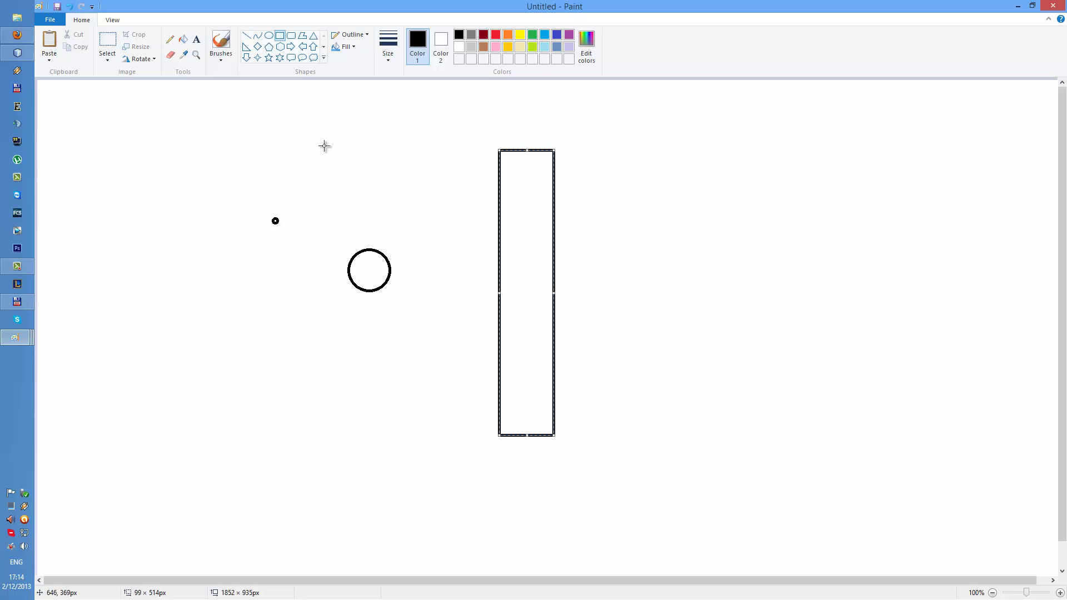
Select and delete the stray dot left of the circle
{"action": "left_click", "coordinate": [107, 42]}
{"action": "left_click_drag", "start_coordinate": [243, 193], "coordinate": [276, 227]}
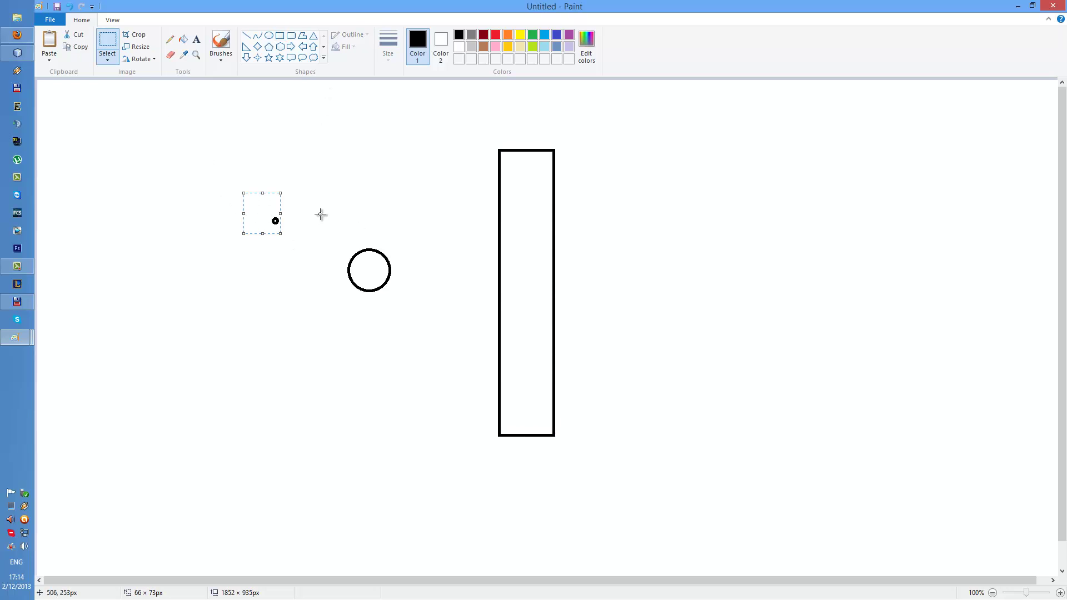
{"action": "key", "text": "Delete"}
{"action": "left_click", "coordinate": [170, 40]}
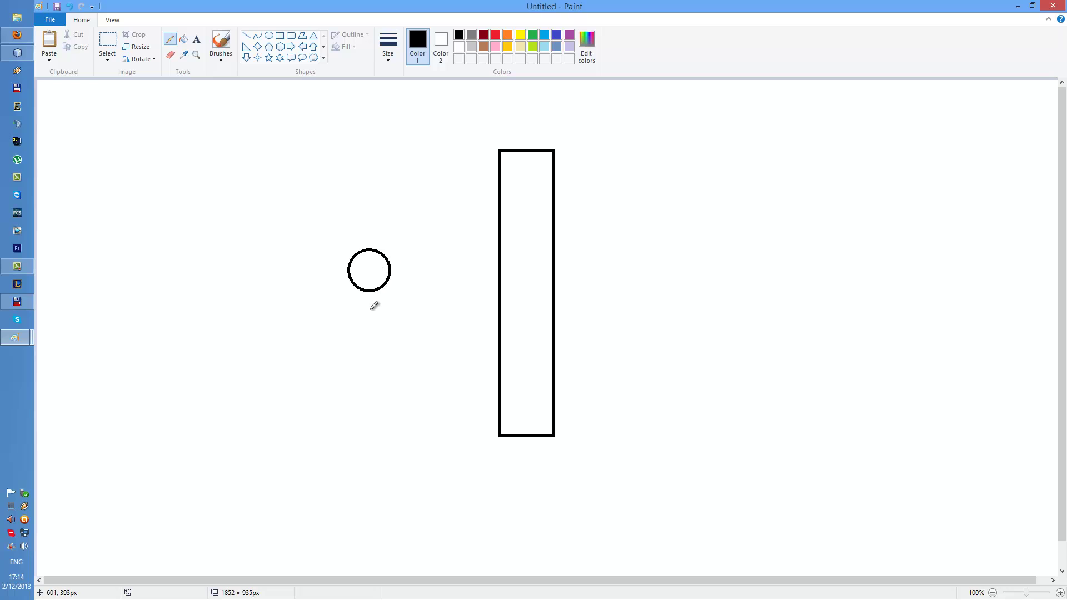
Draw a thick measure line labelled 30, the ball's path into the wall, and a landing spot beyond
{"action": "mouse_move", "coordinate": [367, 328]}
{"action": "left_mouse_down"}
{"action": "mouse_move", "coordinate": [368, 302]}
{"action": "mouse_move", "coordinate": [367, 327]}
{"action": "mouse_move", "coordinate": [615, 310]}
{"action": "mouse_move", "coordinate": [627, 326]}
{"action": "left_mouse_up"}
{"action": "left_click", "coordinate": [387, 46]}
{"action": "left_click", "coordinate": [400, 148]}
{"action": "mouse_move", "coordinate": [436, 336]}
{"action": "left_mouse_down"}
{"action": "mouse_move", "coordinate": [440, 351]}
{"action": "mouse_move", "coordinate": [454, 336]}
{"action": "left_mouse_up"}
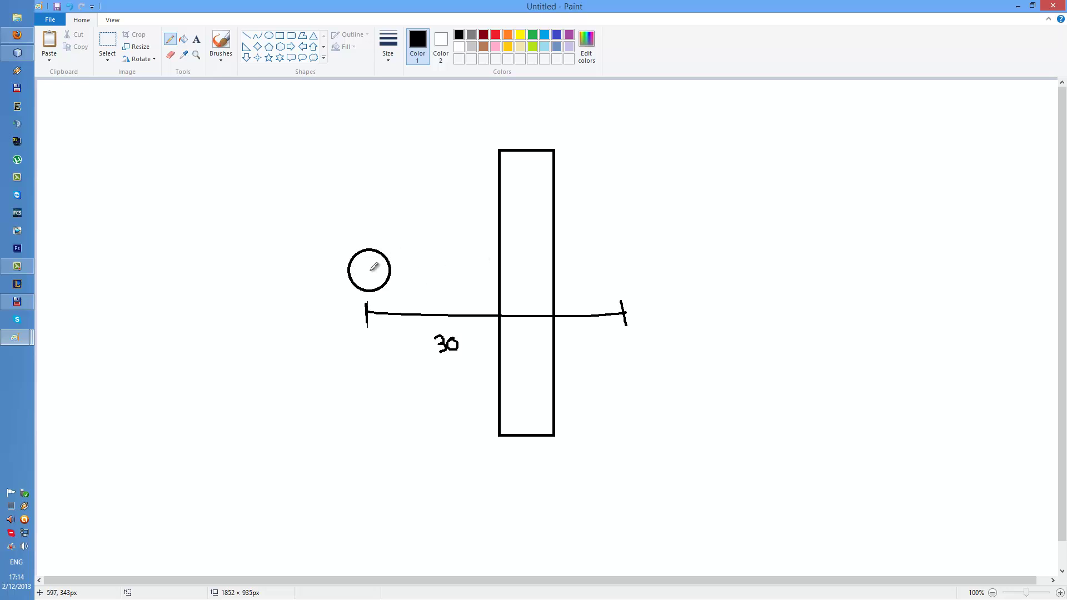
{"action": "mouse_move", "coordinate": [374, 271]}
{"action": "left_mouse_down"}
{"action": "mouse_move", "coordinate": [505, 263]}
{"action": "mouse_move", "coordinate": [518, 245]}
{"action": "mouse_move", "coordinate": [558, 247]}
{"action": "mouse_move", "coordinate": [559, 274]}
{"action": "mouse_move", "coordinate": [505, 282]}
{"action": "mouse_move", "coordinate": [482, 266]}
{"action": "mouse_move", "coordinate": [503, 244]}
{"action": "left_mouse_up"}
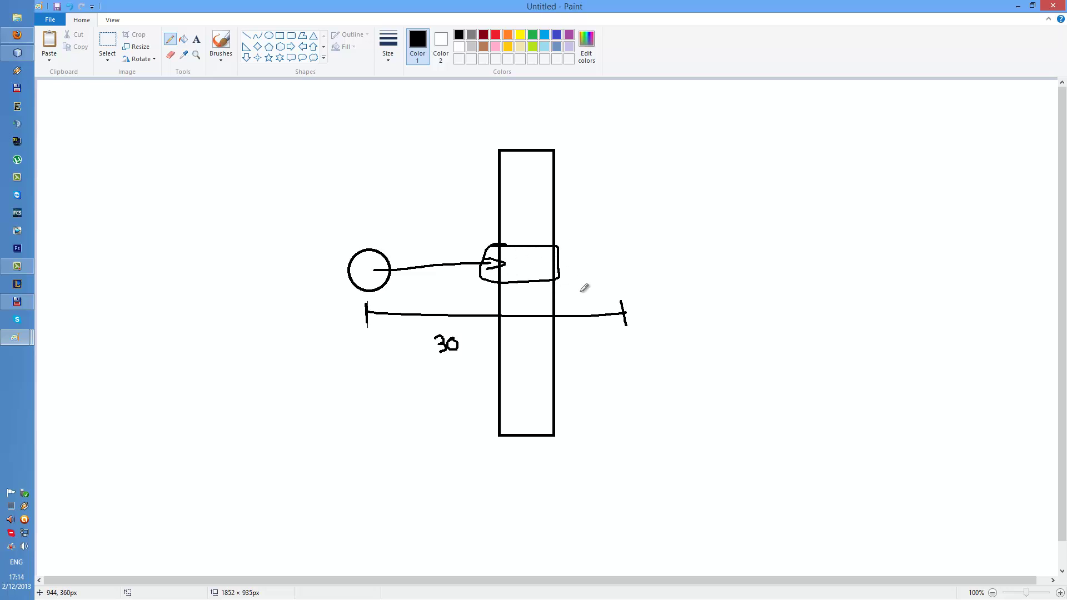
{"action": "mouse_move", "coordinate": [603, 262]}
{"action": "left_mouse_down"}
{"action": "mouse_move", "coordinate": [610, 280]}
{"action": "mouse_move", "coordinate": [585, 265]}
{"action": "left_mouse_up"}
Pencil an H mark right of the wall, thicken the wall box's left edge, and stop recording
{"action": "left_click_drag", "start_coordinate": [699, 203], "coordinate": [701, 238]}
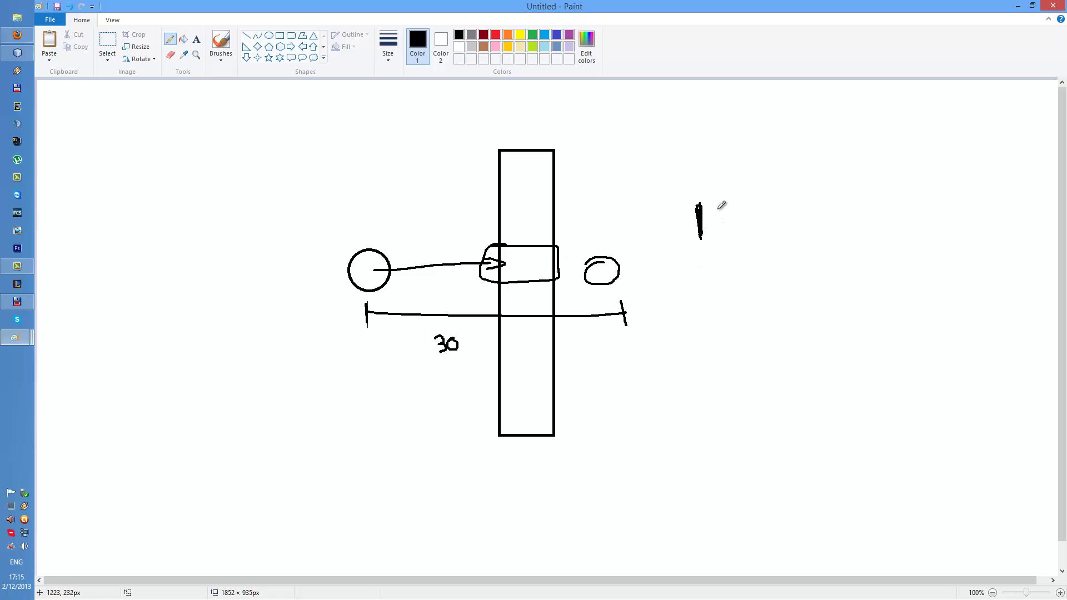
{"action": "mouse_move", "coordinate": [720, 203]}
{"action": "left_mouse_down"}
{"action": "mouse_move", "coordinate": [724, 234]}
{"action": "mouse_move", "coordinate": [726, 215]}
{"action": "mouse_move", "coordinate": [723, 231]}
{"action": "mouse_move", "coordinate": [699, 222]}
{"action": "mouse_move", "coordinate": [699, 212]}
{"action": "mouse_move", "coordinate": [728, 221]}
{"action": "left_mouse_up"}
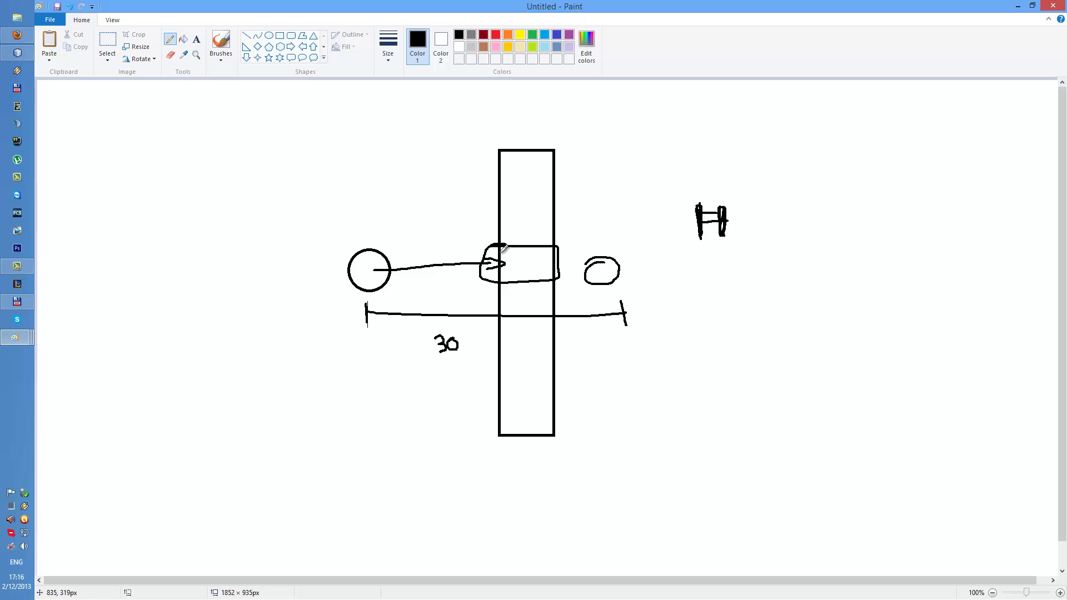
{"action": "mouse_move", "coordinate": [502, 279]}
{"action": "left_mouse_down"}
{"action": "mouse_move", "coordinate": [507, 245]}
{"action": "mouse_move", "coordinate": [499, 242]}
{"action": "mouse_move", "coordinate": [501, 277]}
{"action": "left_mouse_up"}
{"action": "left_click", "coordinate": [16, 267]}
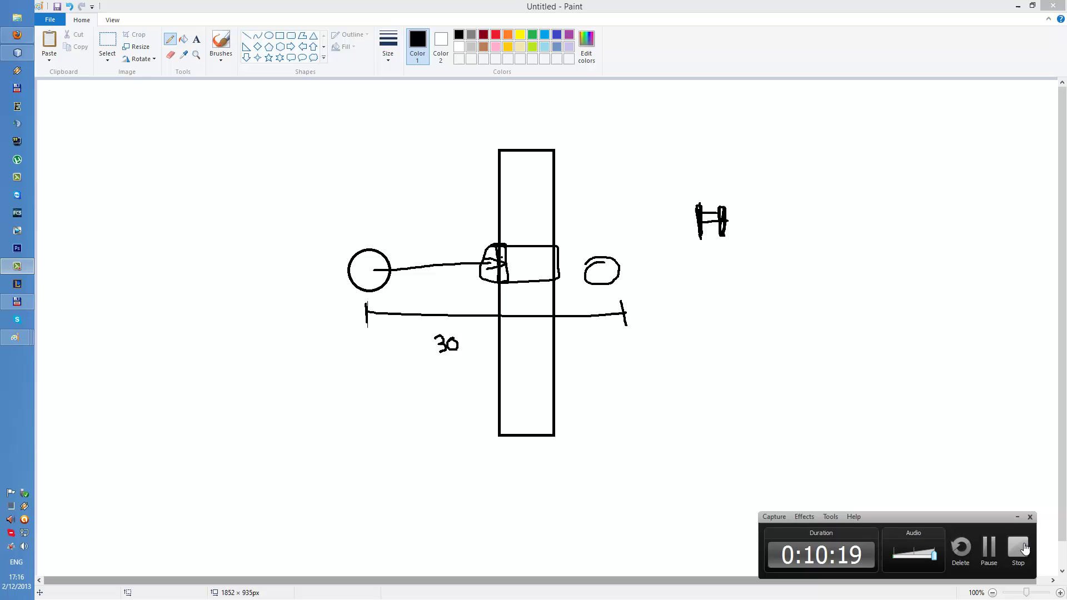